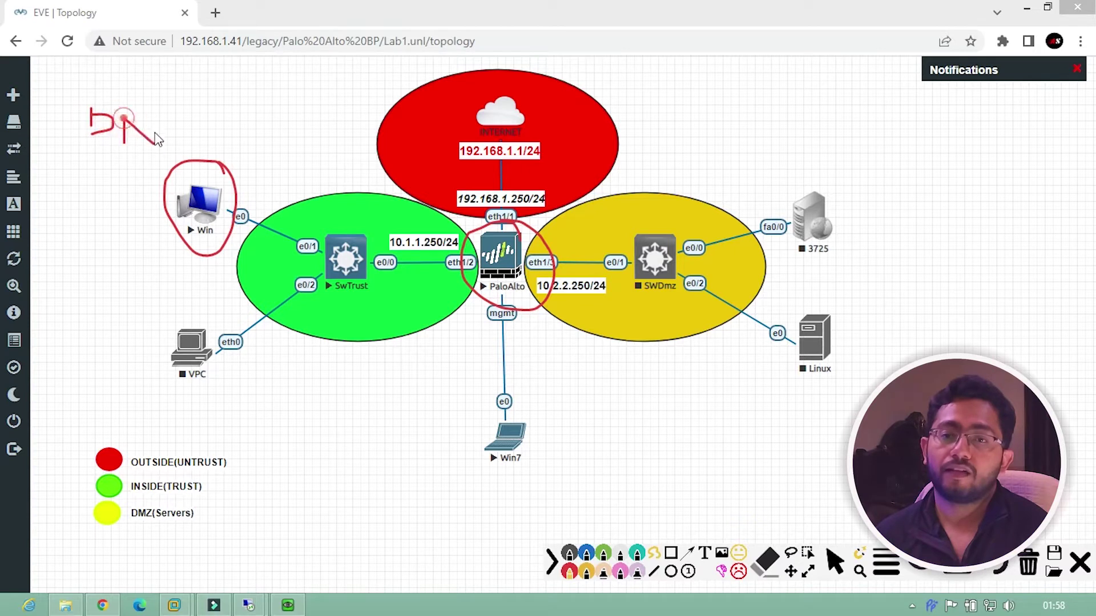
Handwrite the notes DNS 53, SSL 443 and WB 80 around the Win host on the topology
{"action": "mouse_move", "coordinate": [154, 120]}
{"action": "left_mouse_down"}
{"action": "mouse_move", "coordinate": [154, 144]}
{"action": "mouse_move", "coordinate": [168, 152]}
{"action": "left_mouse_up"}
{"action": "mouse_move", "coordinate": [225, 122]}
{"action": "left_mouse_down"}
{"action": "mouse_move", "coordinate": [246, 151]}
{"action": "mouse_move", "coordinate": [273, 153]}
{"action": "left_mouse_up"}
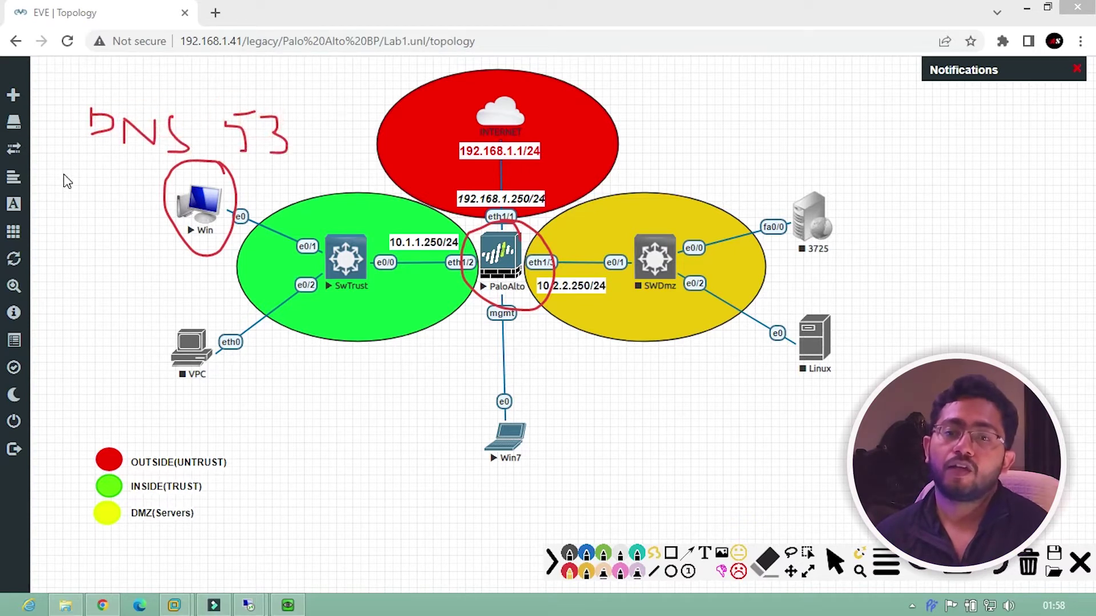
{"action": "mouse_move", "coordinate": [66, 170]}
{"action": "left_mouse_down"}
{"action": "mouse_move", "coordinate": [61, 203]}
{"action": "mouse_move", "coordinate": [81, 202]}
{"action": "left_mouse_up"}
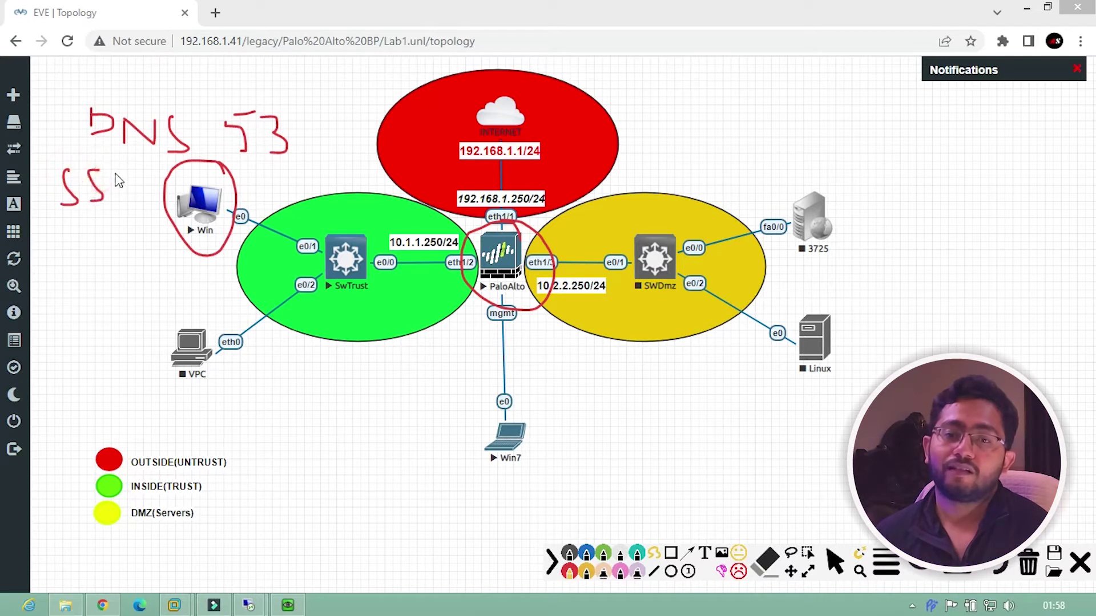
{"action": "left_click_drag", "start_coordinate": [115, 169], "coordinate": [141, 197]}
{"action": "mouse_move", "coordinate": [93, 230]}
{"action": "left_mouse_down"}
{"action": "mouse_move", "coordinate": [112, 257]}
{"action": "mouse_move", "coordinate": [128, 245]}
{"action": "mouse_move", "coordinate": [154, 269]}
{"action": "mouse_move", "coordinate": [160, 255]}
{"action": "left_mouse_up"}
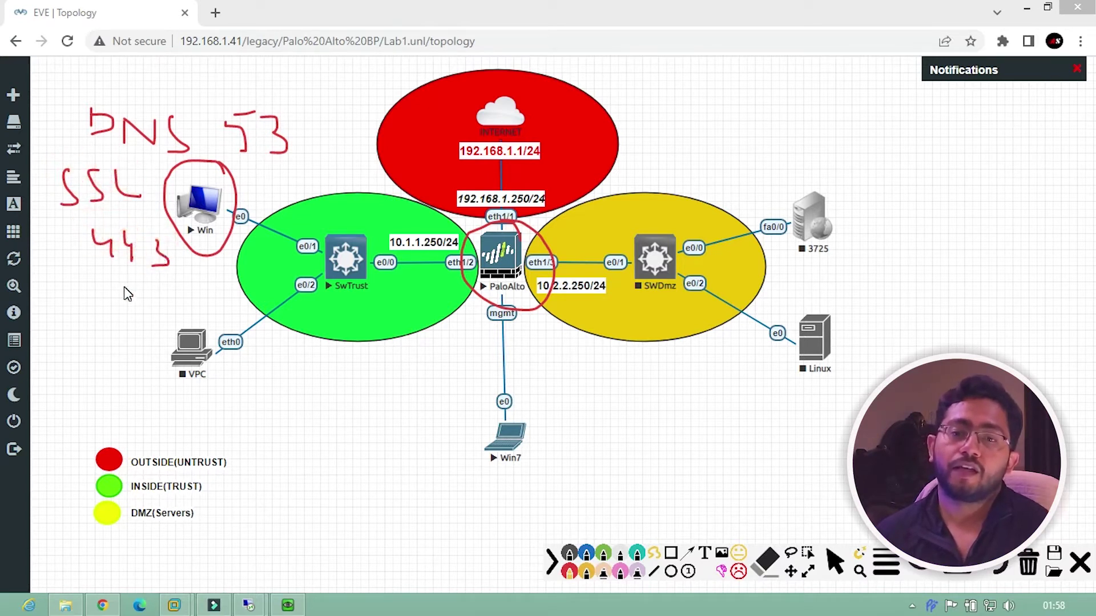
{"action": "mouse_move", "coordinate": [68, 293]}
{"action": "left_mouse_down"}
{"action": "mouse_move", "coordinate": [82, 322]}
{"action": "mouse_move", "coordinate": [110, 300]}
{"action": "mouse_move", "coordinate": [142, 331]}
{"action": "mouse_move", "coordinate": [144, 342]}
{"action": "mouse_move", "coordinate": [94, 355]}
{"action": "left_mouse_up"}
{"action": "left_click_drag", "start_coordinate": [123, 365], "coordinate": [121, 367]}
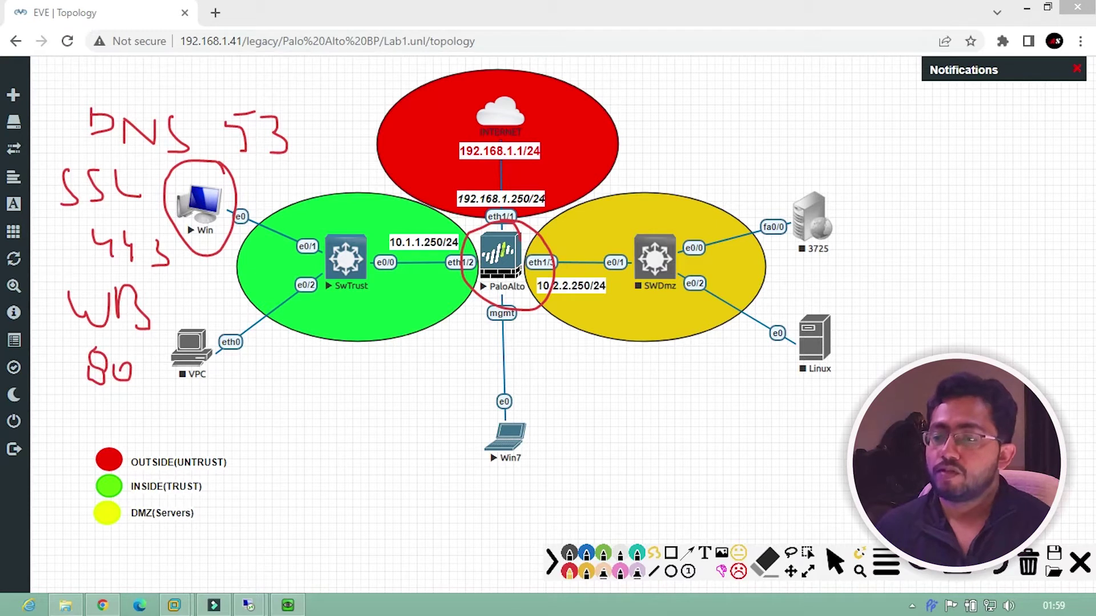
Clear all drawn annotations from the topology and close the annotation tool
{"action": "key", "text": "Delete"}
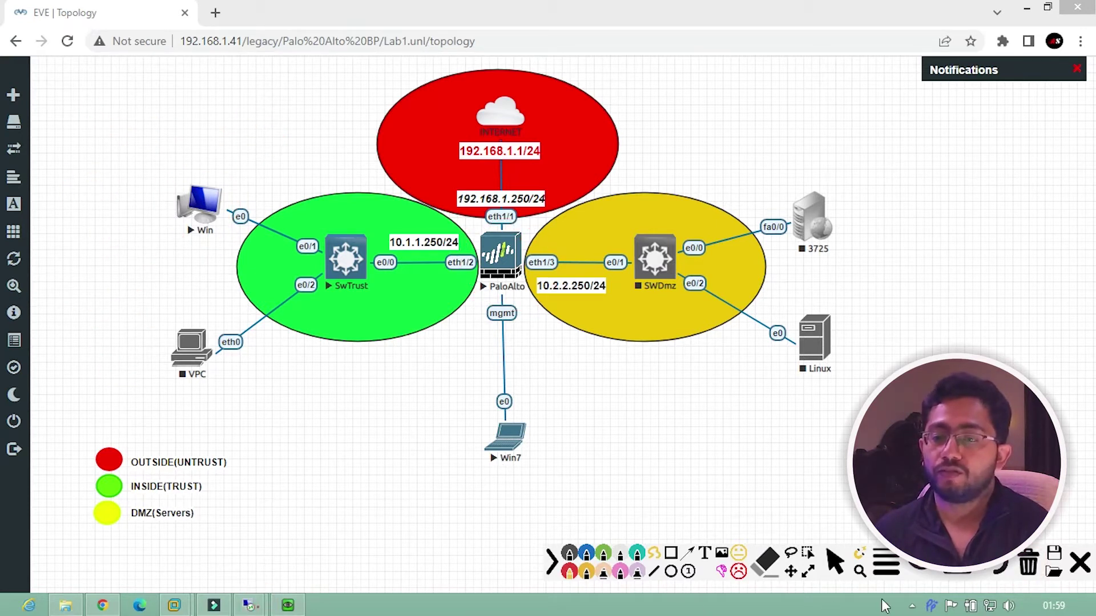
{"action": "left_click", "coordinate": [1080, 562]}
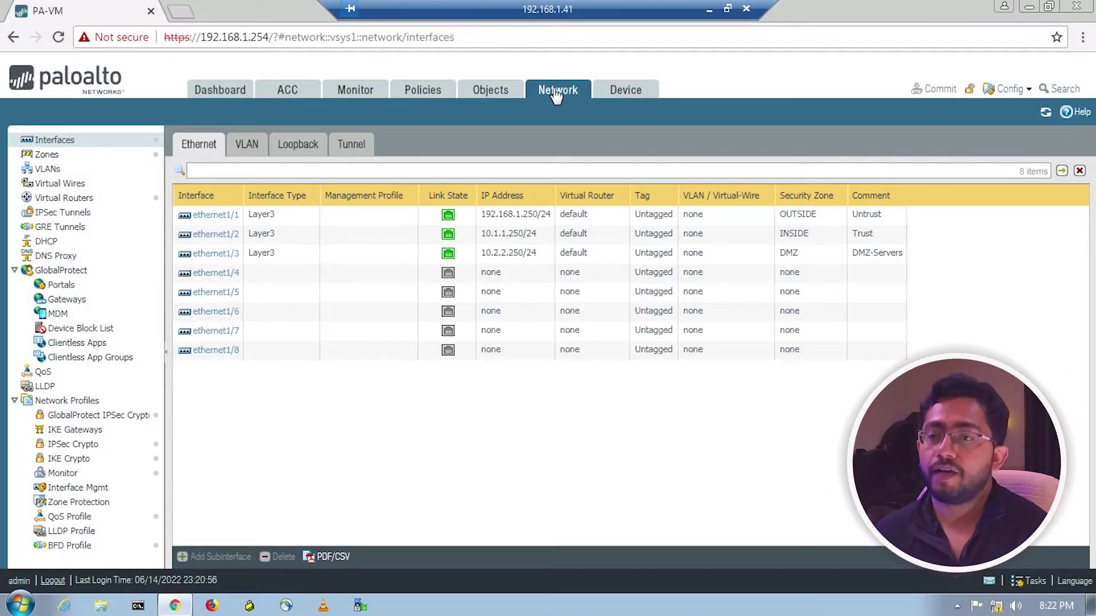
Review the IP addresses, virtual routers and security zones of the firewall's Ethernet interfaces
{"action": "left_click", "coordinate": [94, 142]}
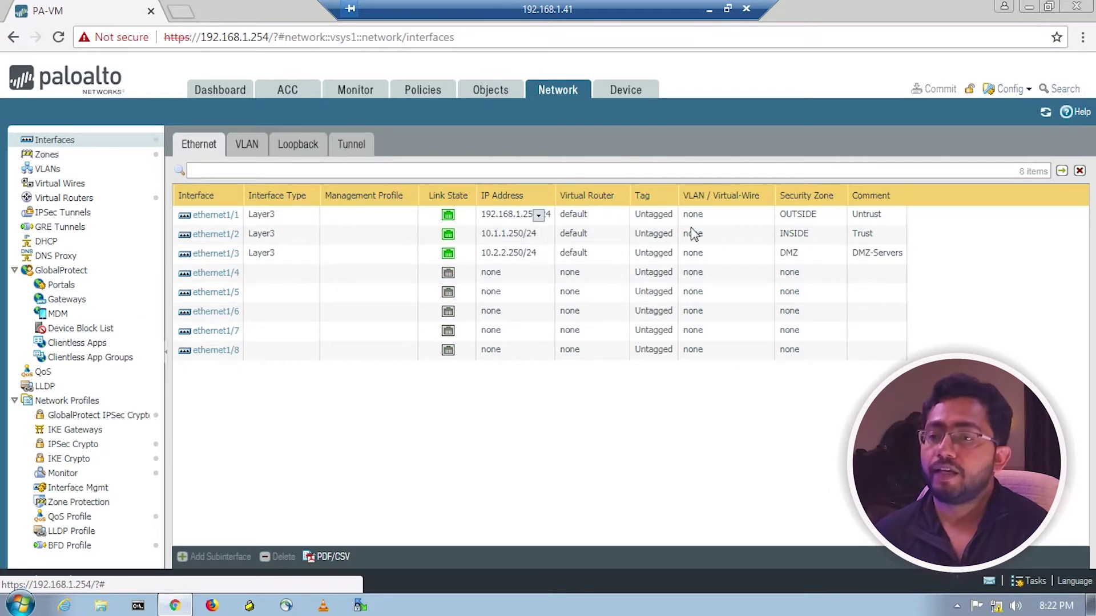
{"action": "left_click", "coordinate": [573, 234]}
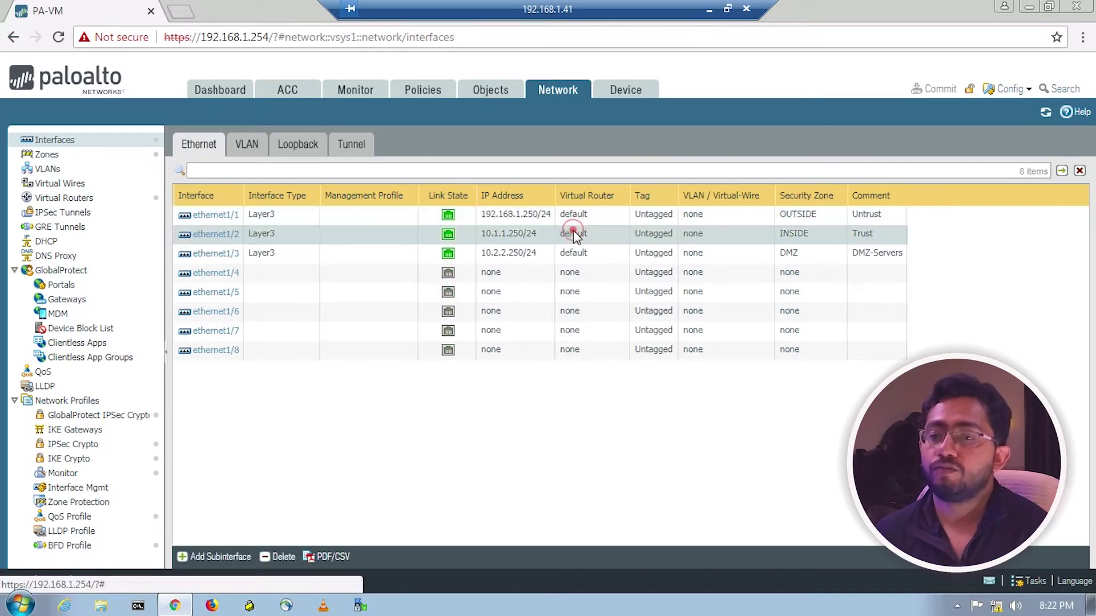
{"action": "left_click", "coordinate": [586, 253]}
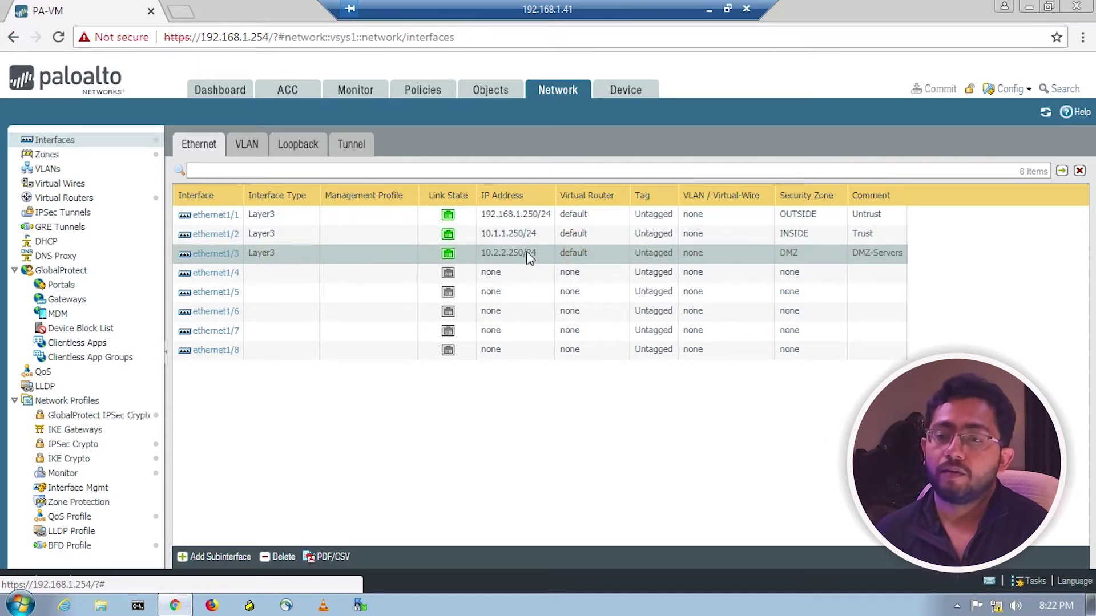
{"action": "left_click", "coordinate": [406, 410]}
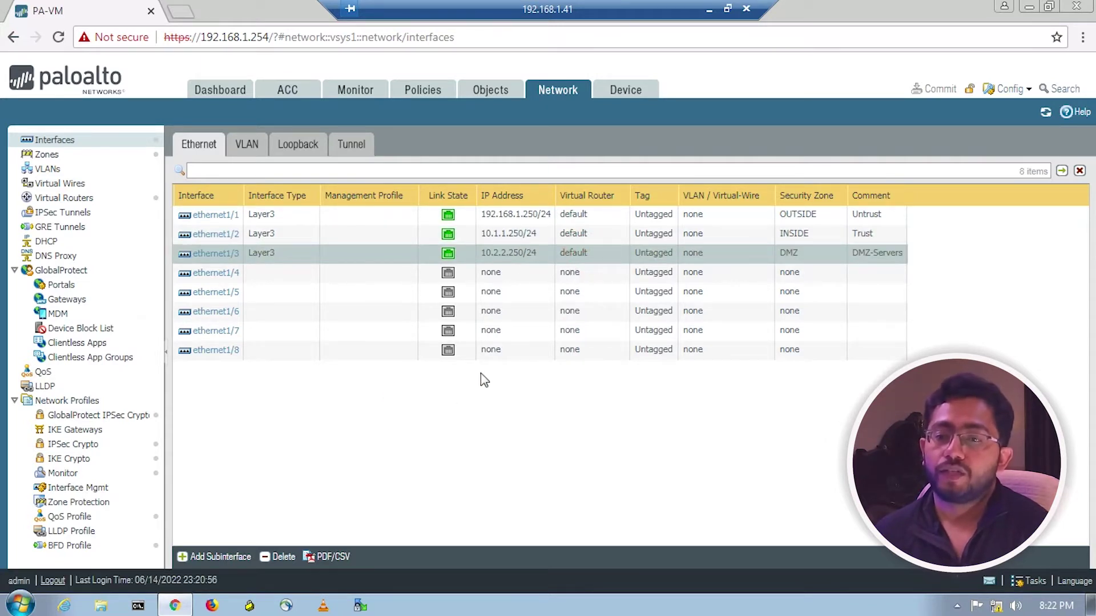
{"action": "left_click", "coordinate": [499, 239]}
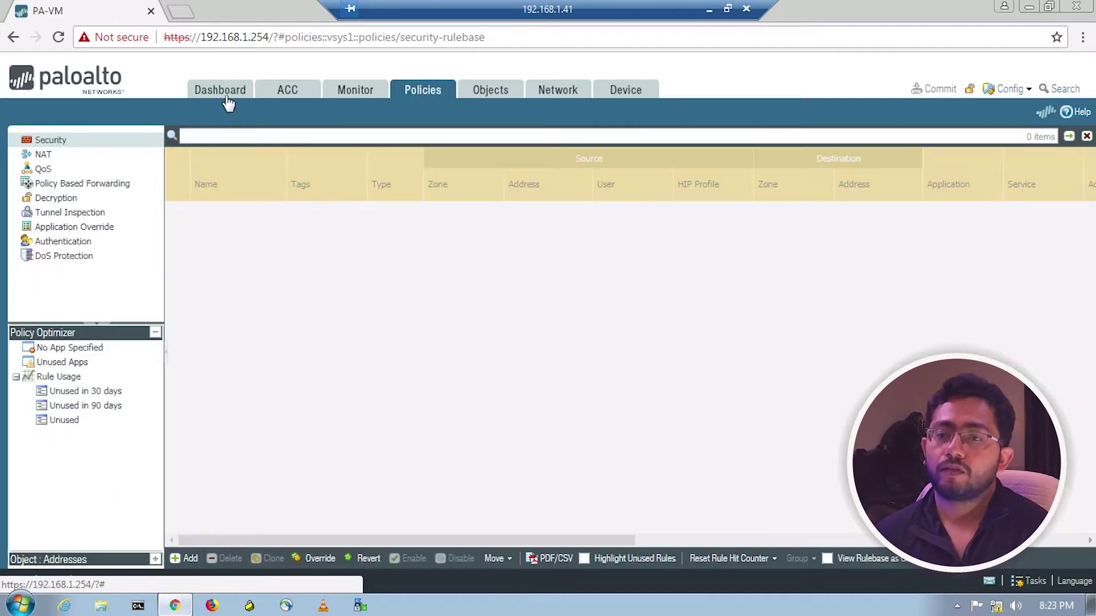
Examine the default intrazone and interzone security rules, including the action each one applies
{"action": "left_click", "coordinate": [54, 144]}
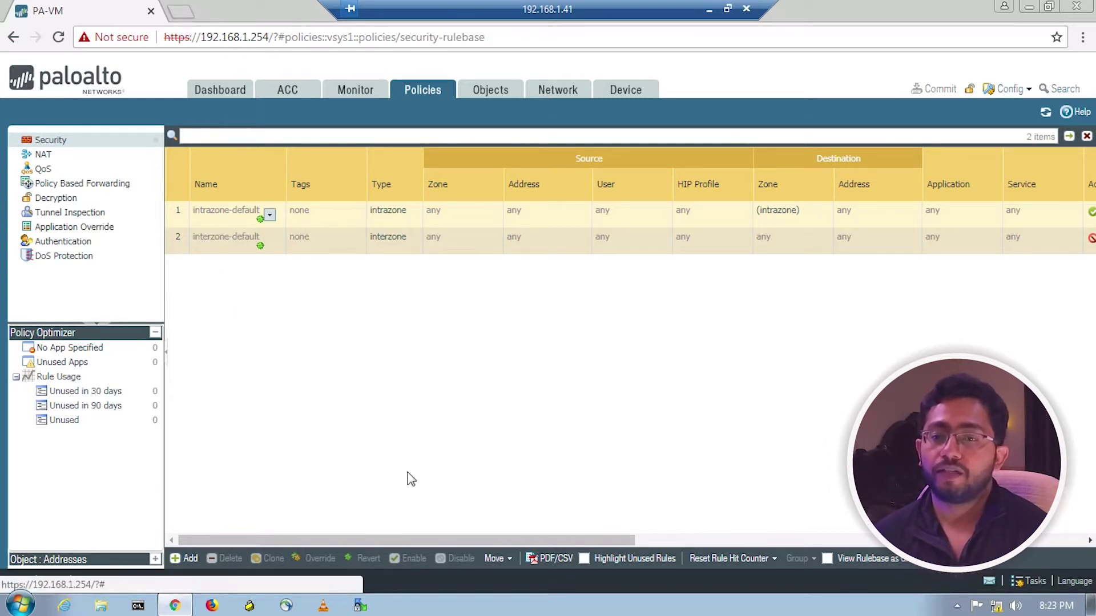
{"action": "left_click_drag", "start_coordinate": [398, 542], "coordinate": [367, 418]}
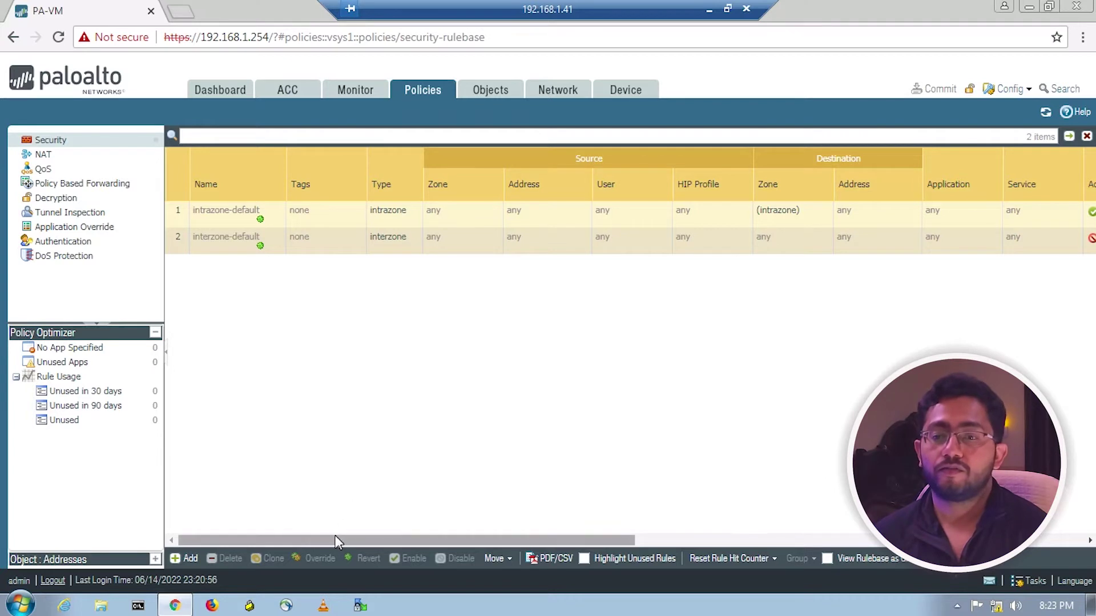
{"action": "left_click_drag", "start_coordinate": [334, 535], "coordinate": [268, 542]}
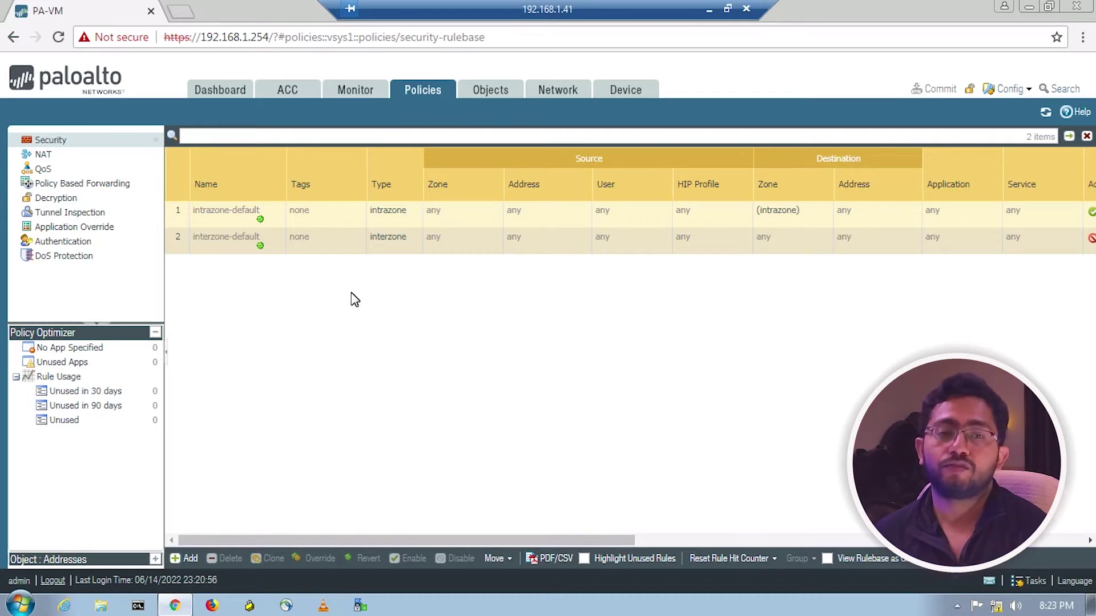
{"action": "left_click_drag", "start_coordinate": [563, 540], "coordinate": [803, 530]}
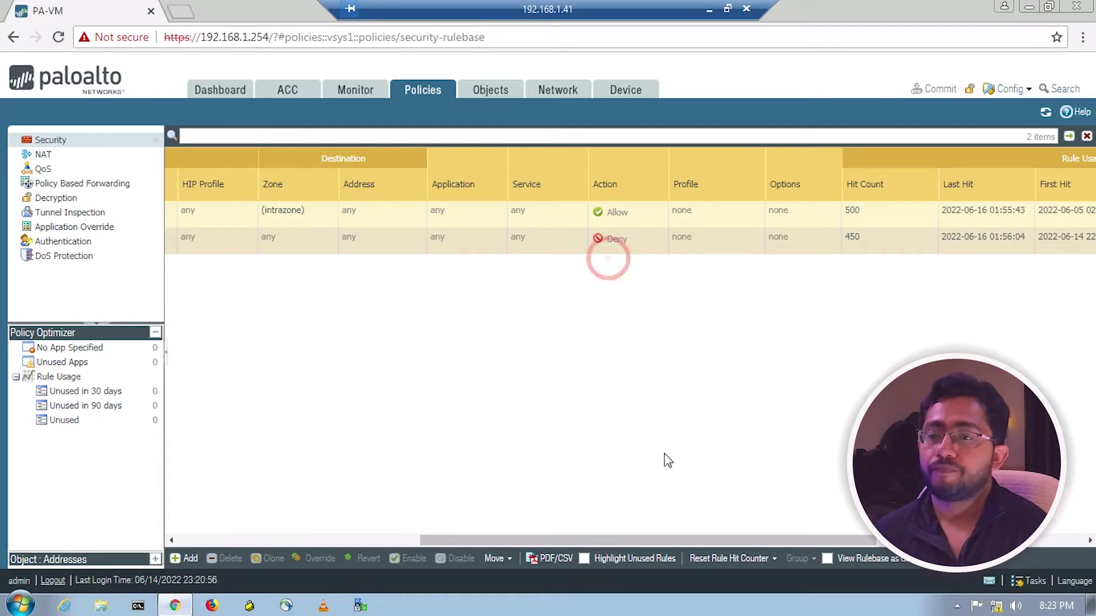
{"action": "left_click_drag", "start_coordinate": [646, 542], "coordinate": [310, 543]}
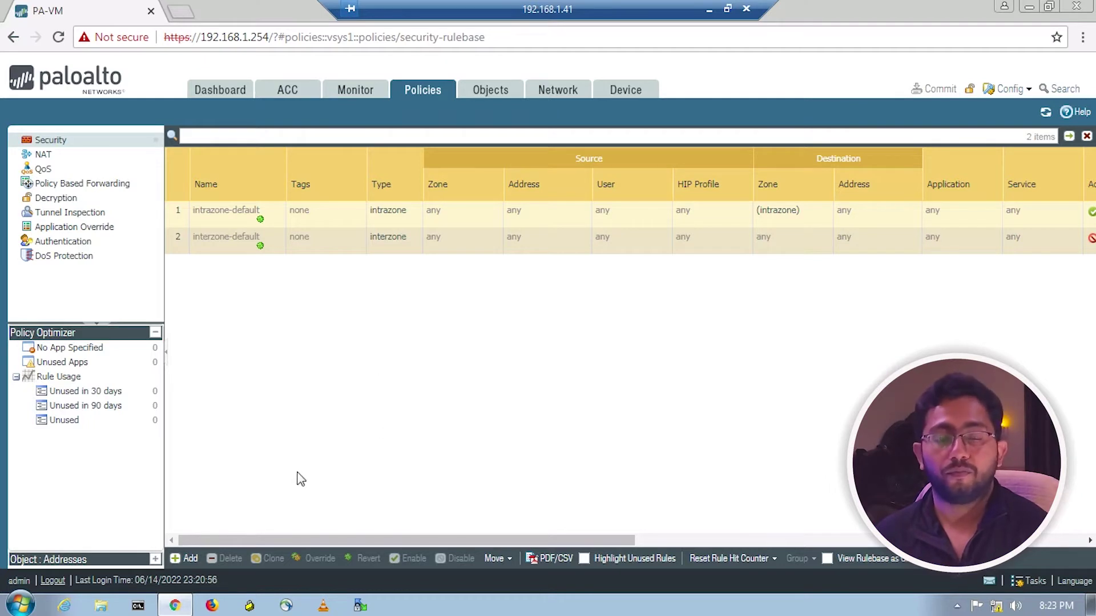
Add a security policy rule named "Access In to Oot" with the rule type interzone
{"action": "left_click", "coordinate": [190, 561]}
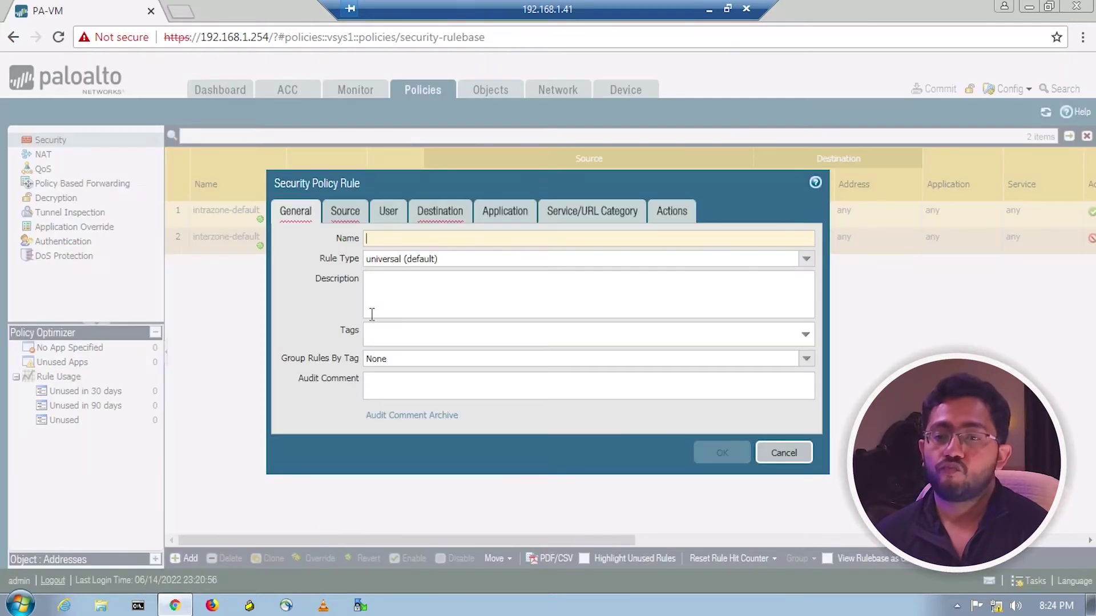
{"action": "left_click", "coordinate": [398, 239]}
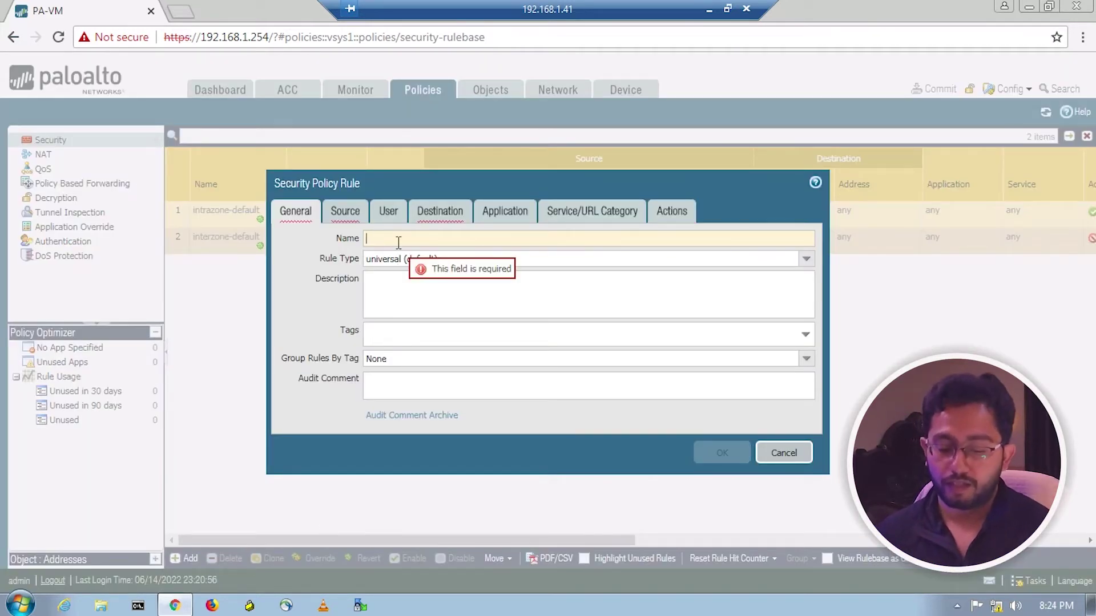
{"action": "type", "text": "Access In to OUT"}
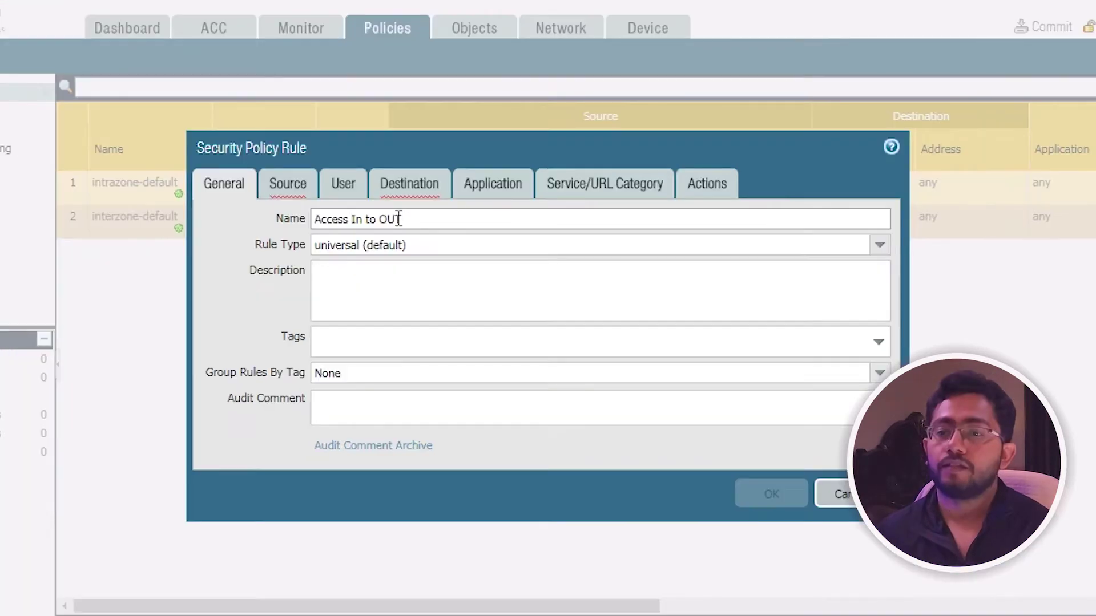
{"action": "left_click", "coordinate": [432, 238]}
{"action": "key", "text": "BackSpace"}
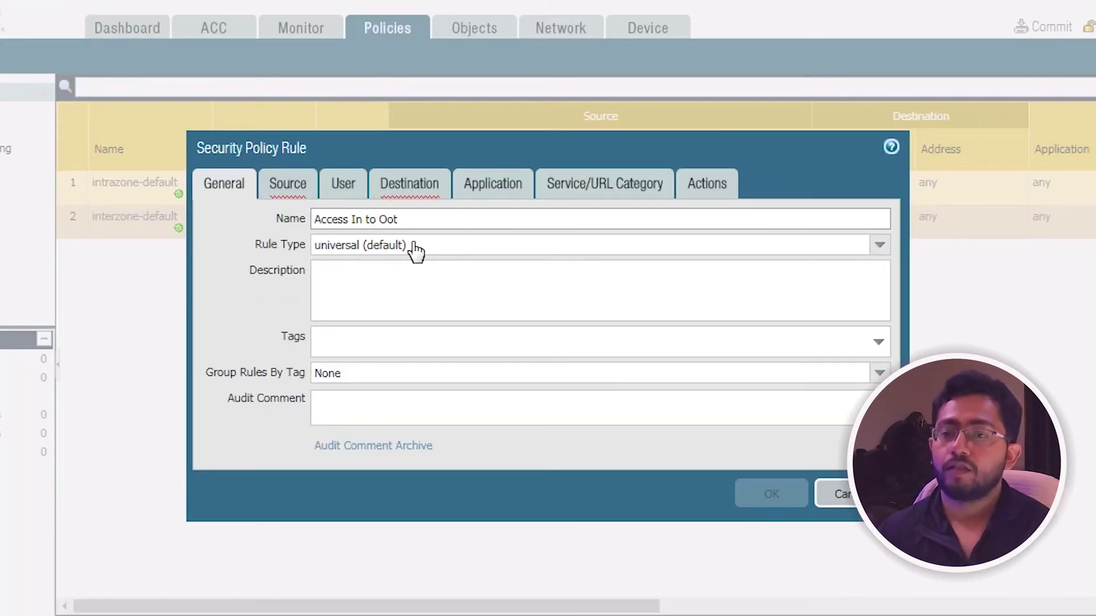
{"action": "left_click", "coordinate": [878, 246]}
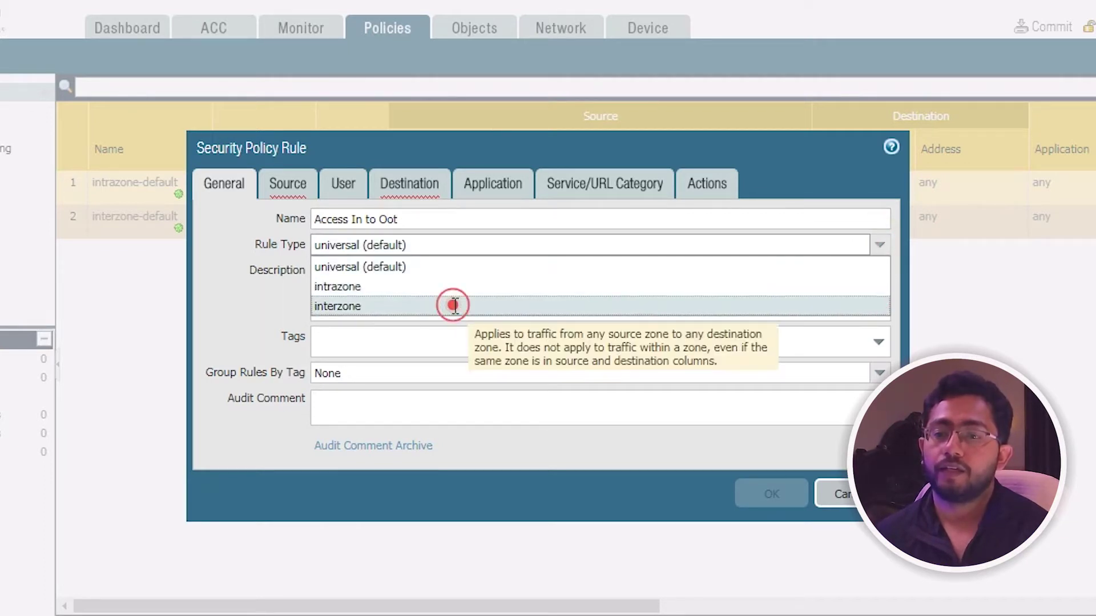
{"action": "left_click", "coordinate": [454, 305]}
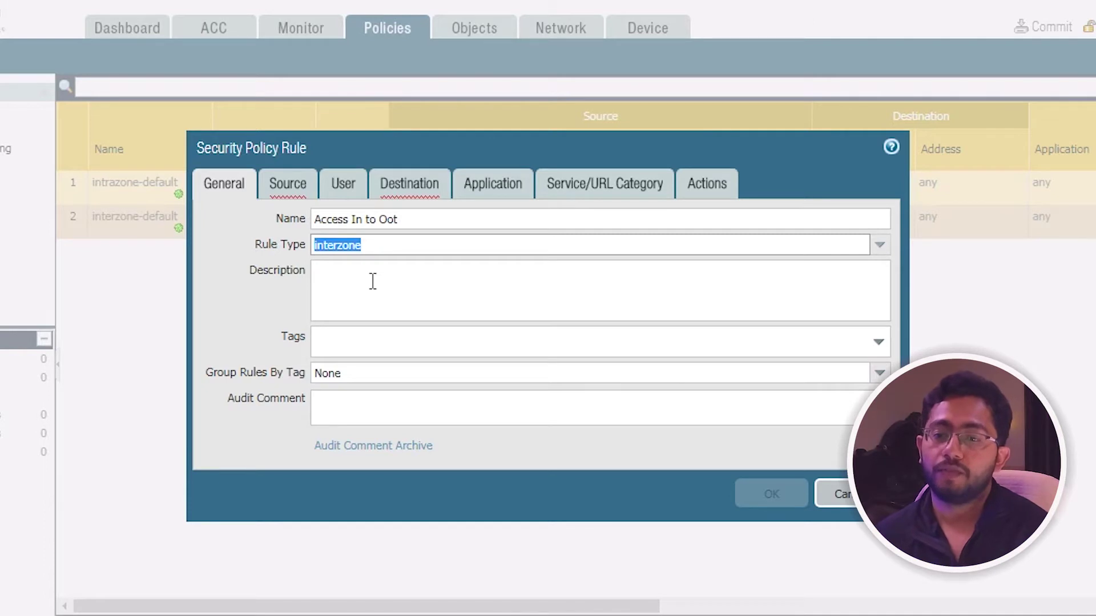
Set the source zone of the new security rule to INSIDE
{"action": "left_click", "coordinate": [300, 193]}
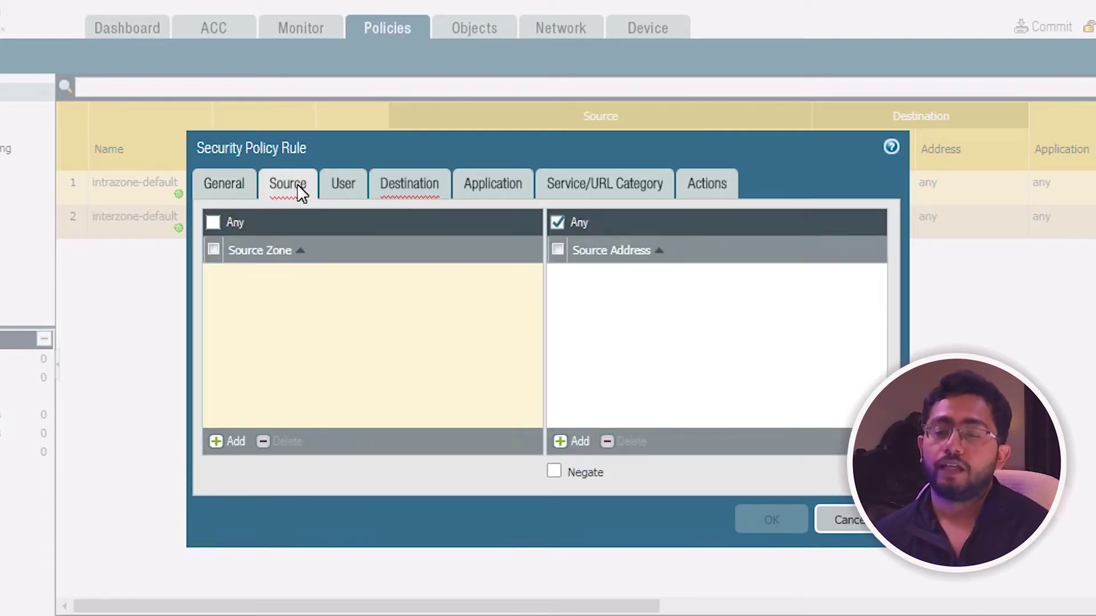
{"action": "left_click", "coordinate": [234, 441]}
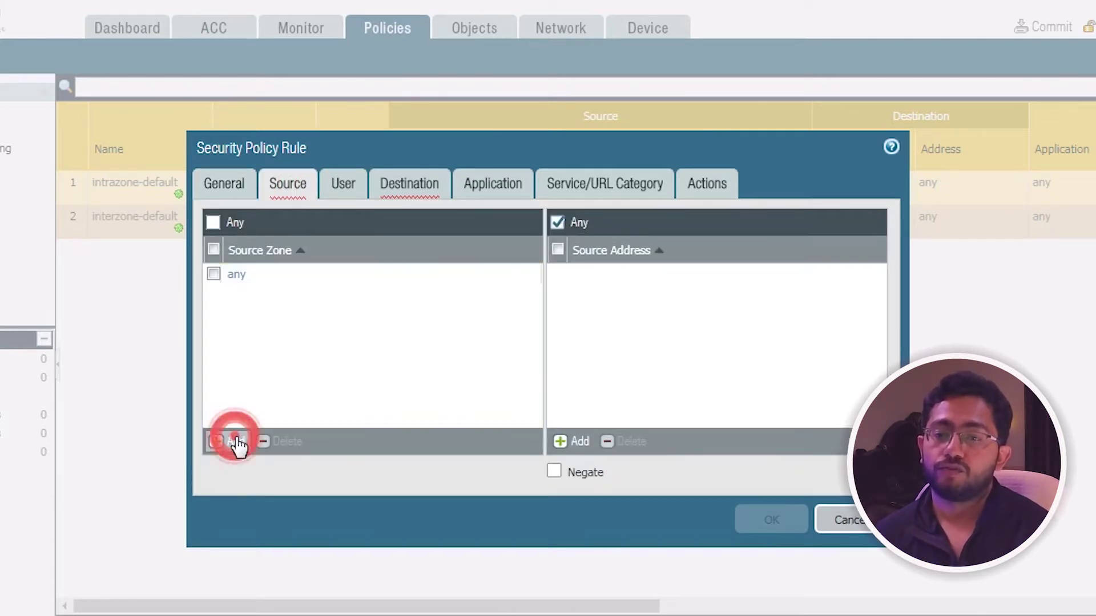
{"action": "left_click", "coordinate": [254, 314]}
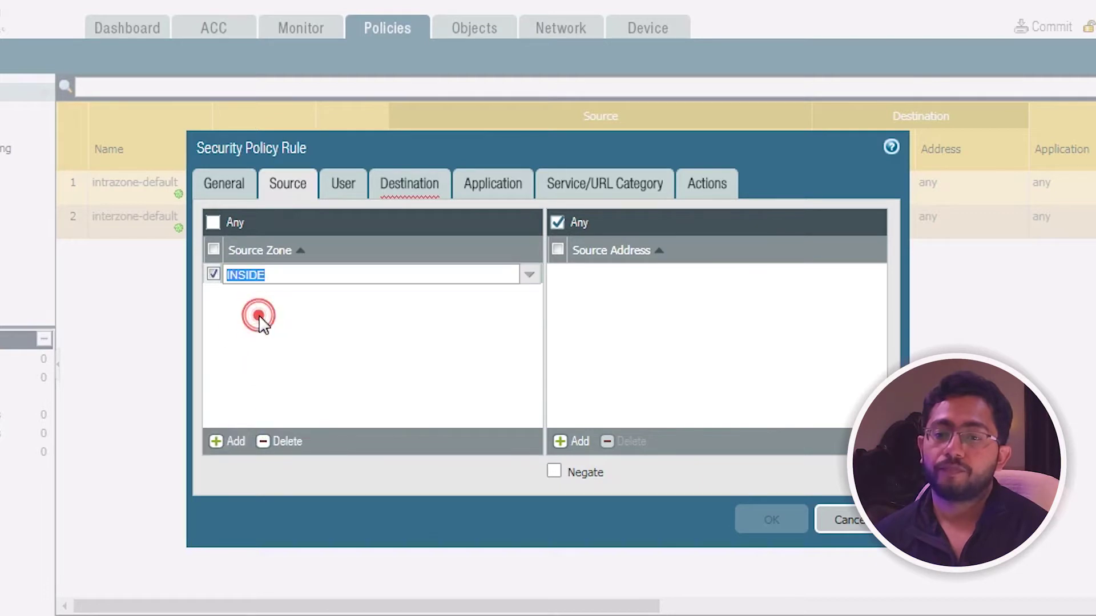
{"action": "left_click", "coordinate": [288, 341]}
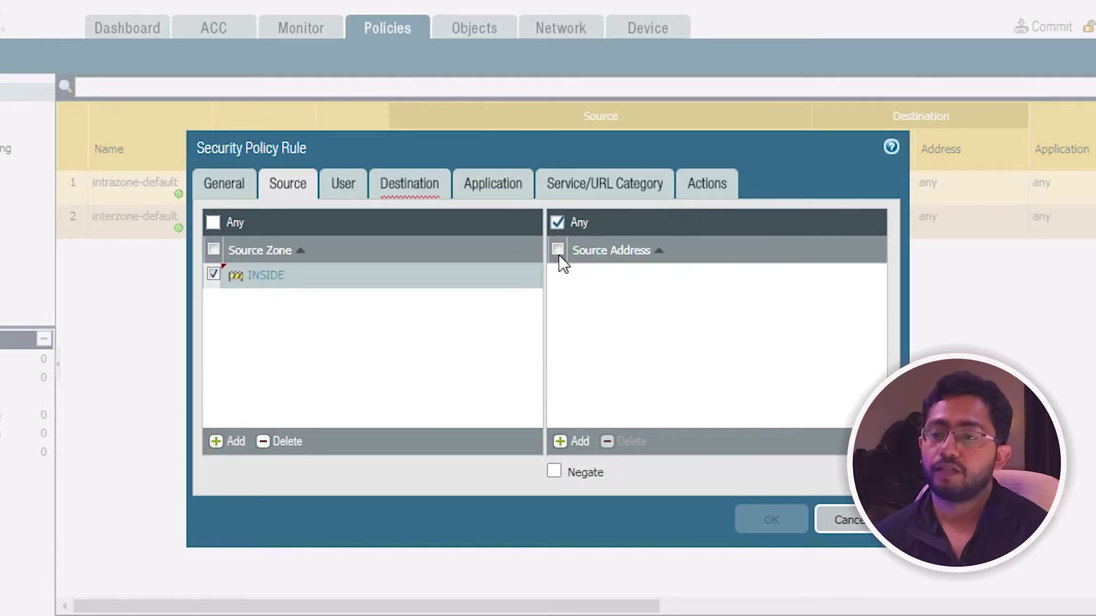
Create the IP Netmask address object Inside10.1.1.0 with 10.1.1.0/24 as the rule's source address
{"action": "left_click", "coordinate": [580, 439]}
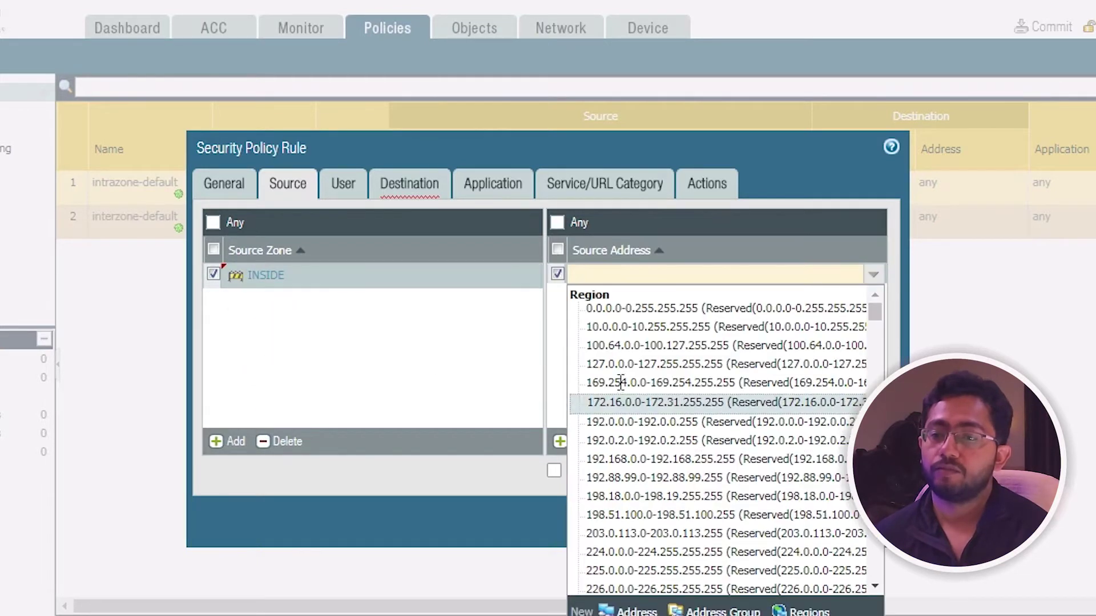
{"action": "left_click", "coordinate": [628, 611]}
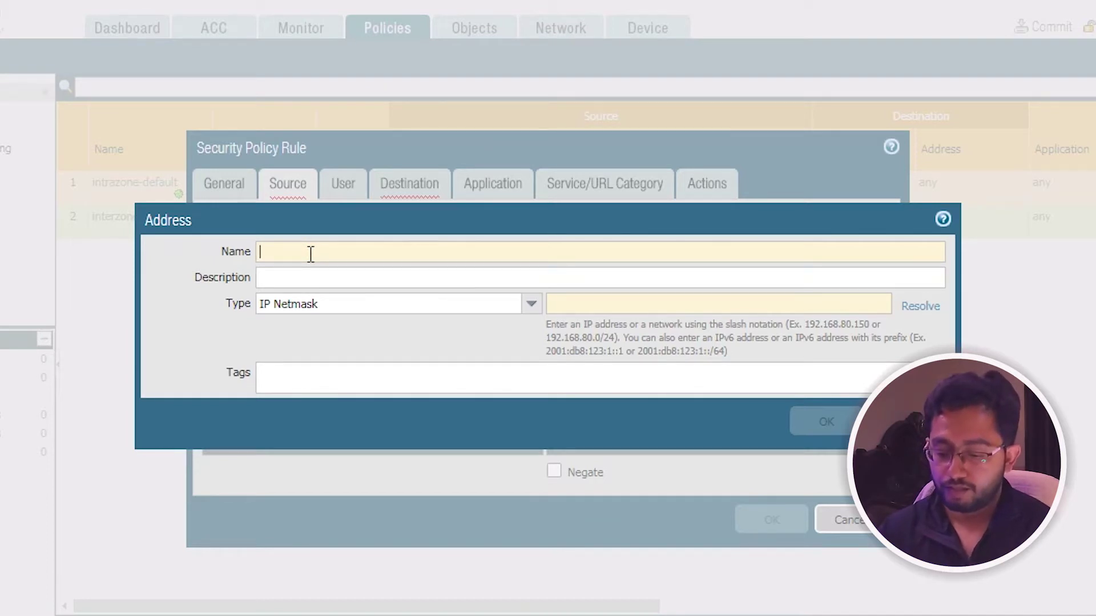
{"action": "type", "text": "nside10.1.1.0"}
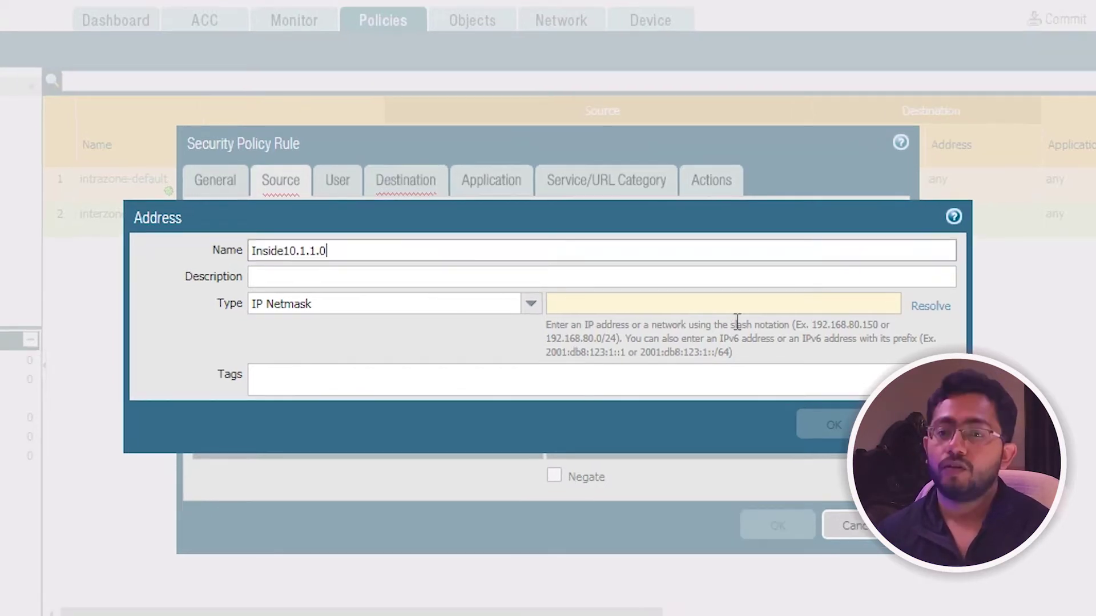
{"action": "left_click", "coordinate": [797, 306]}
{"action": "type", "text": "10.1.1."}
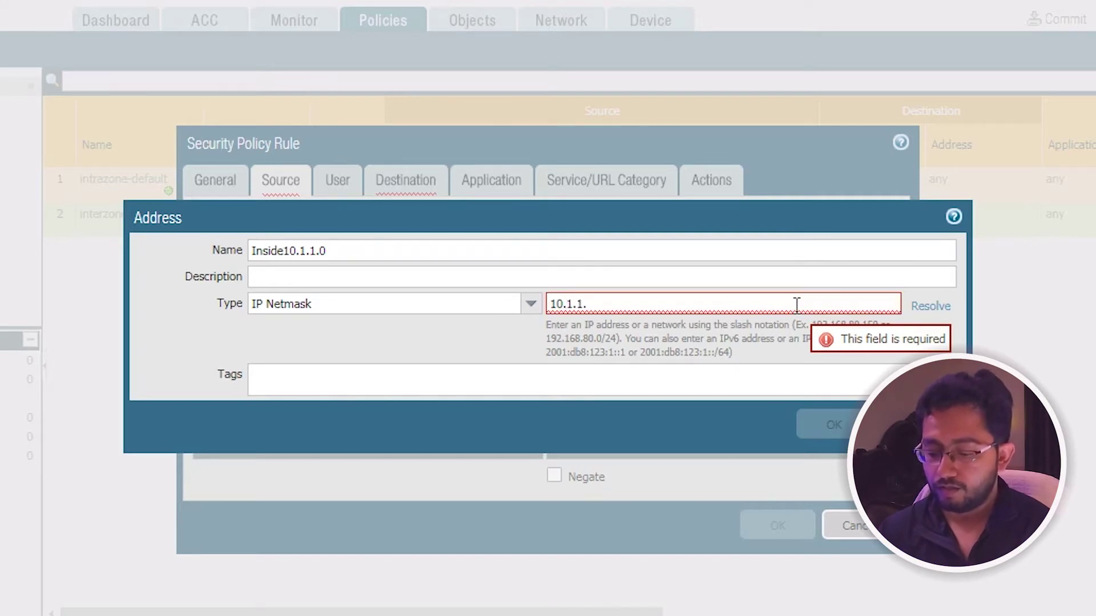
{"action": "type", "text": "0/24"}
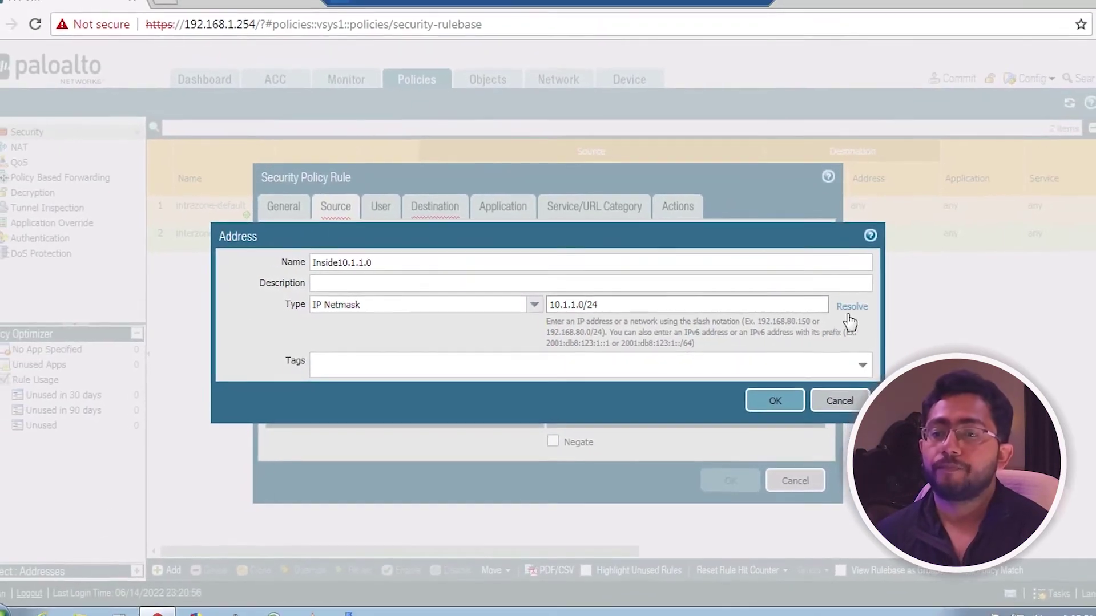
{"action": "left_click", "coordinate": [768, 398]}
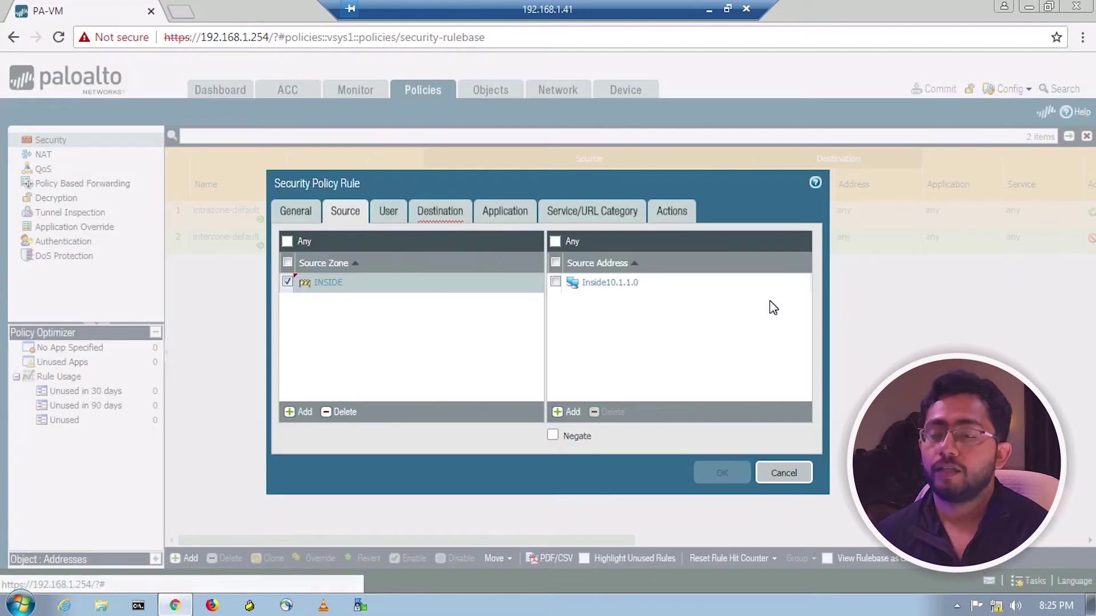
{"action": "left_click", "coordinate": [556, 282]}
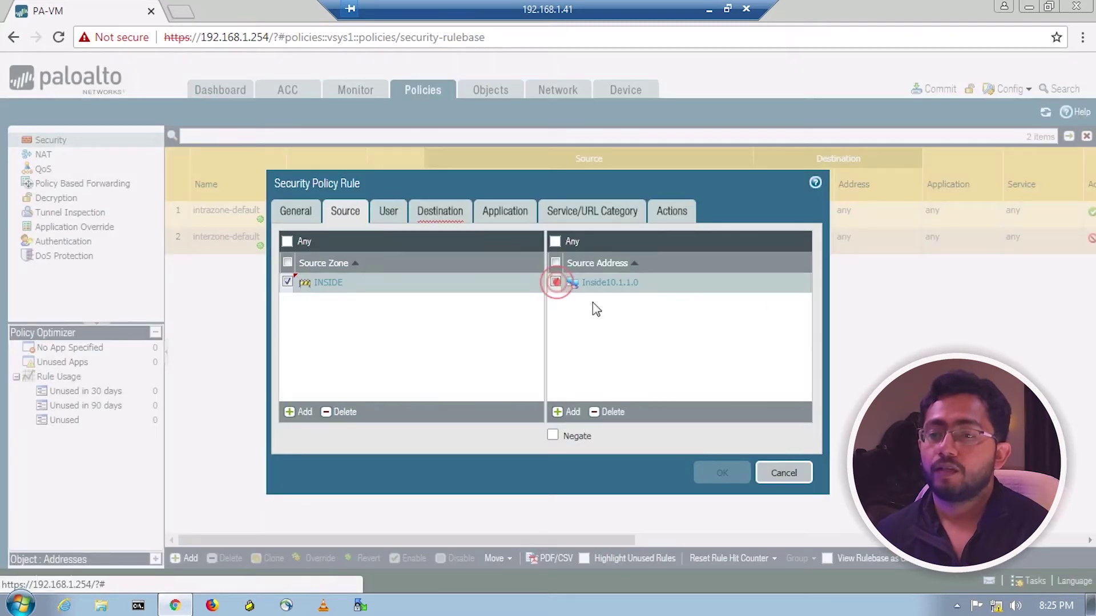
Set the destination zone of the new security rule to OUTSIDE
{"action": "left_click", "coordinate": [401, 214]}
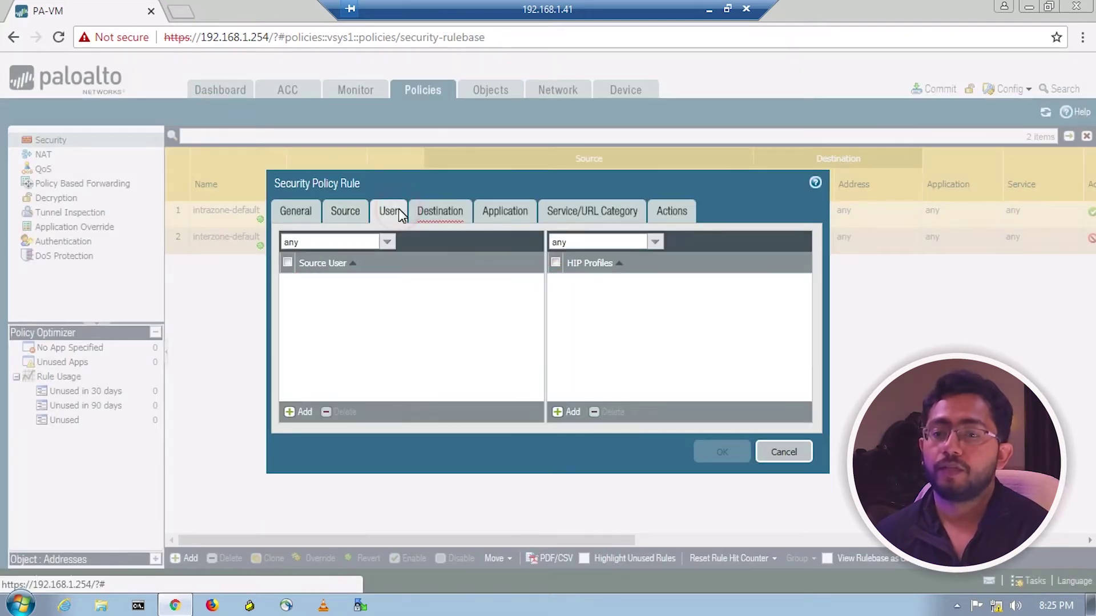
{"action": "left_click", "coordinate": [440, 214]}
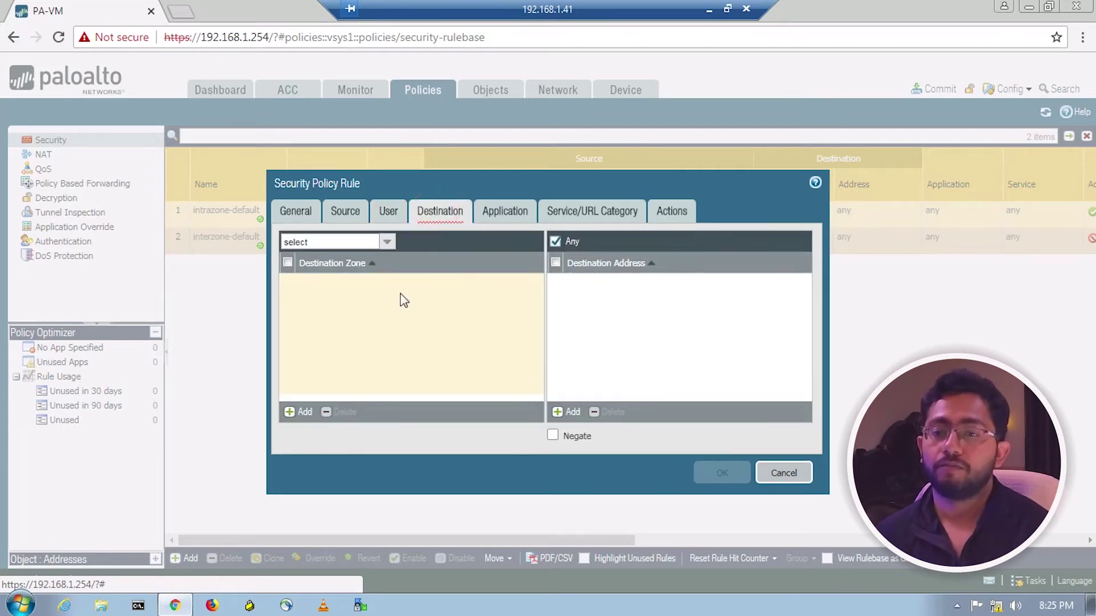
{"action": "left_click", "coordinate": [306, 413]}
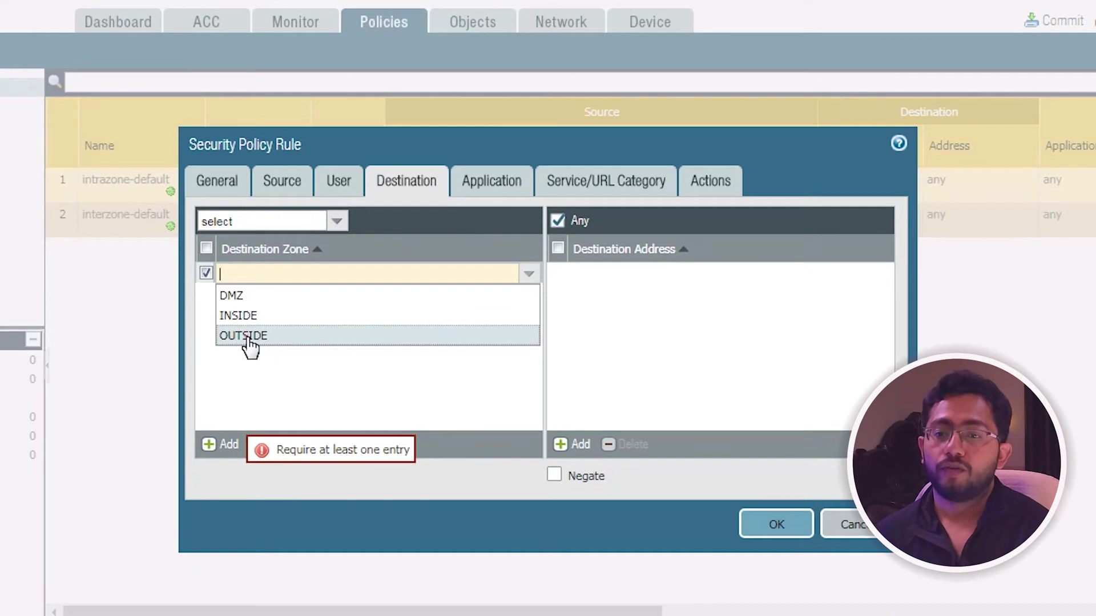
{"action": "left_click", "coordinate": [246, 336]}
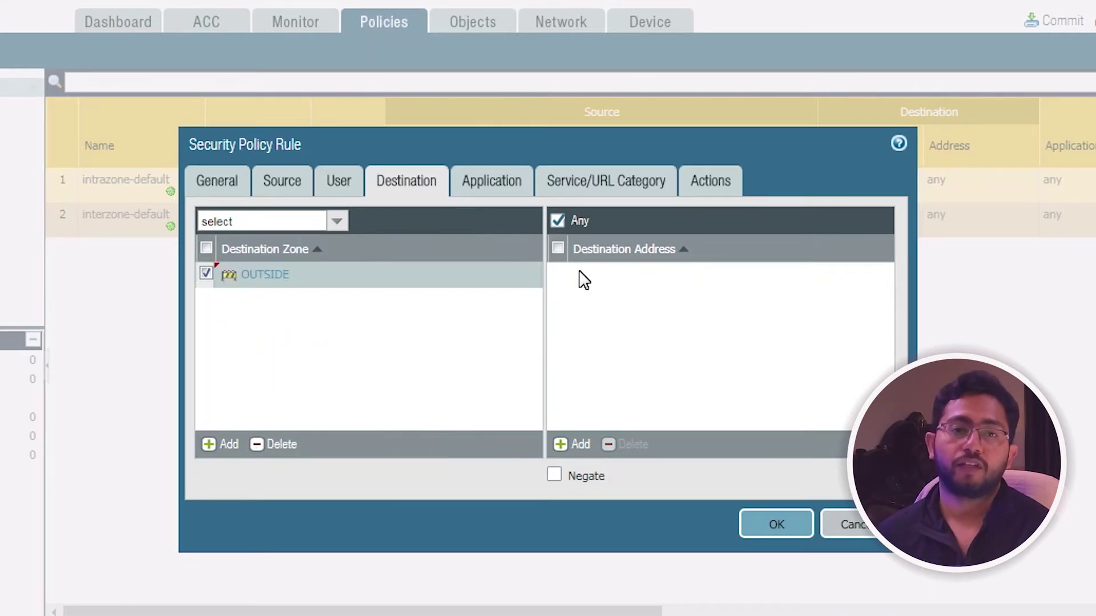
Add the dns and ssl applications to the security rule's allowed applications
{"action": "left_click", "coordinate": [495, 183]}
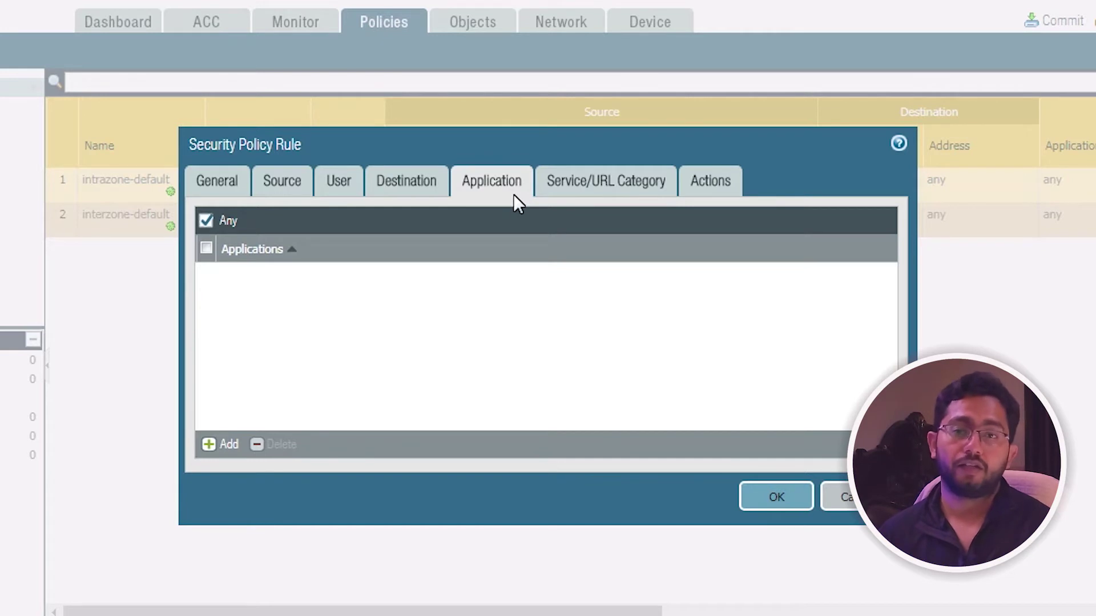
{"action": "left_click", "coordinate": [228, 444]}
{"action": "type", "text": "dns"}
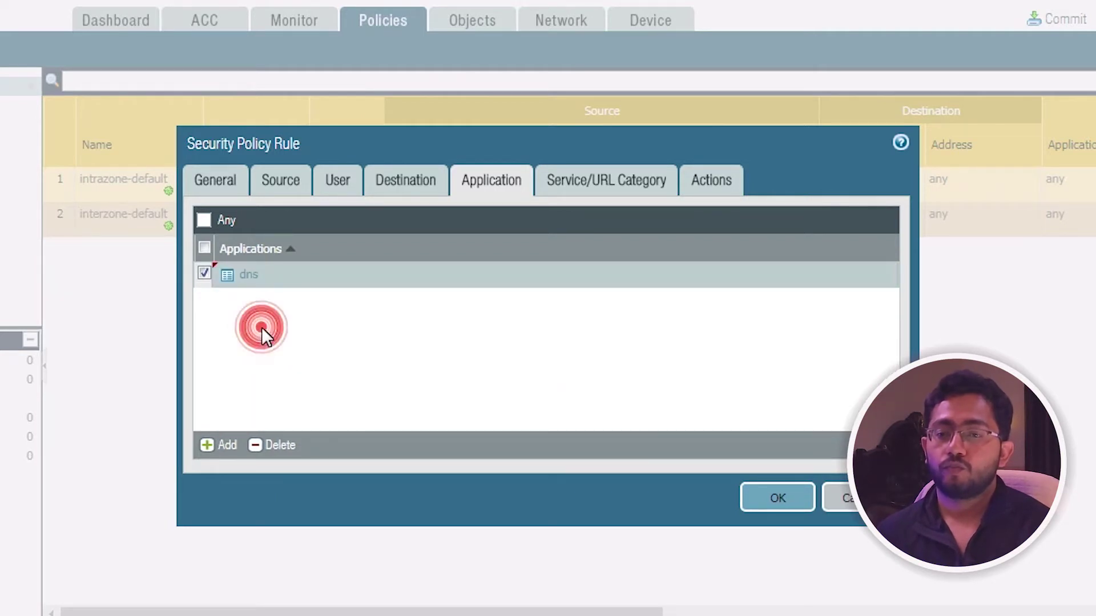
{"action": "left_click", "coordinate": [221, 446]}
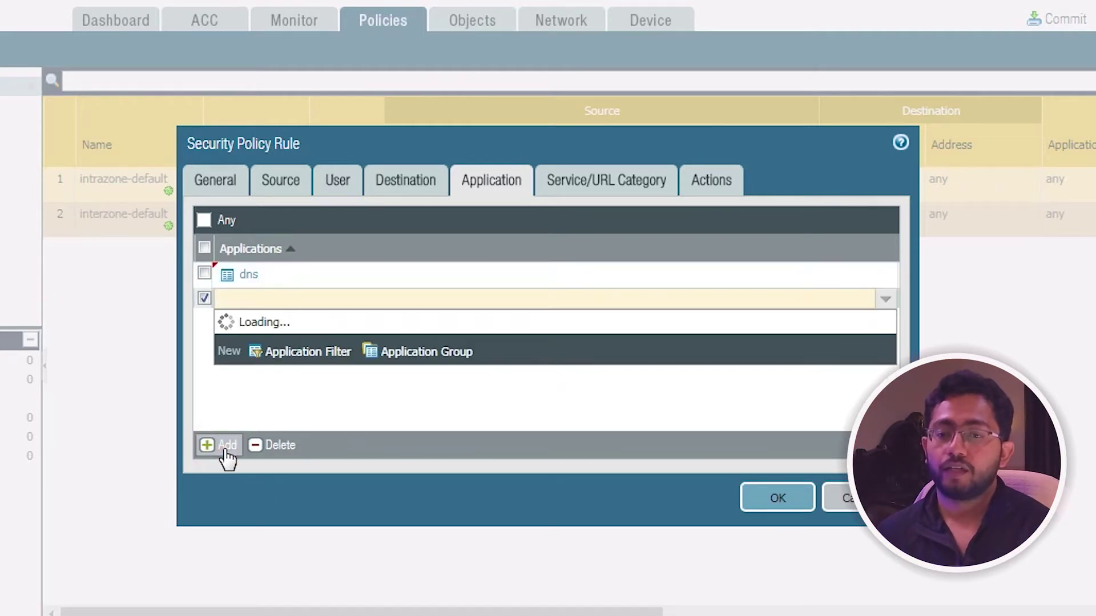
{"action": "type", "text": "ssl"}
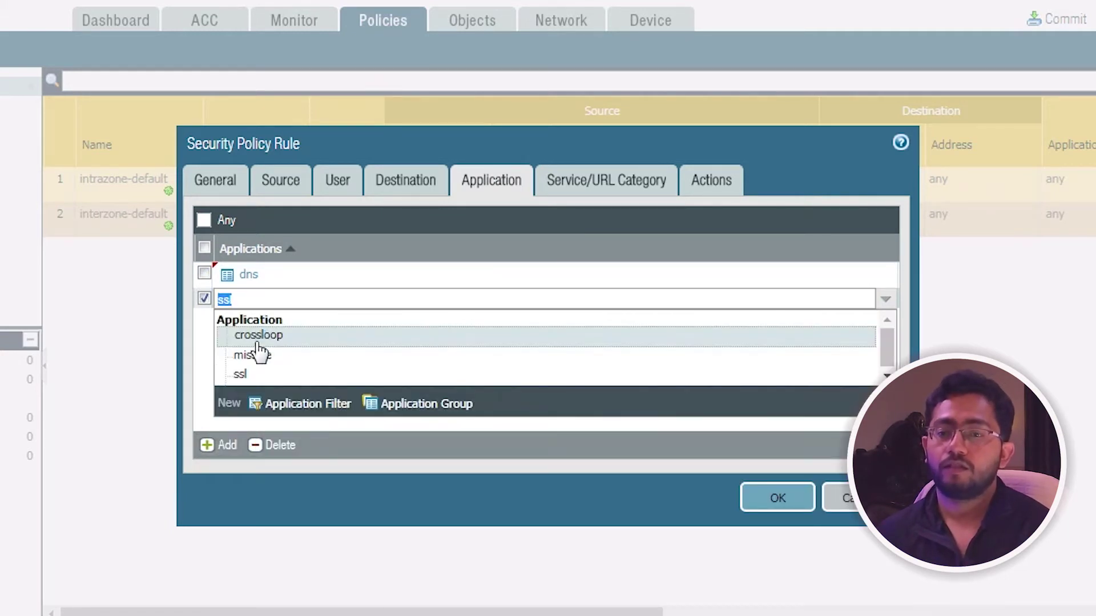
{"action": "left_click", "coordinate": [250, 372]}
Add the web-browsing application to the security rule
{"action": "left_click", "coordinate": [227, 447]}
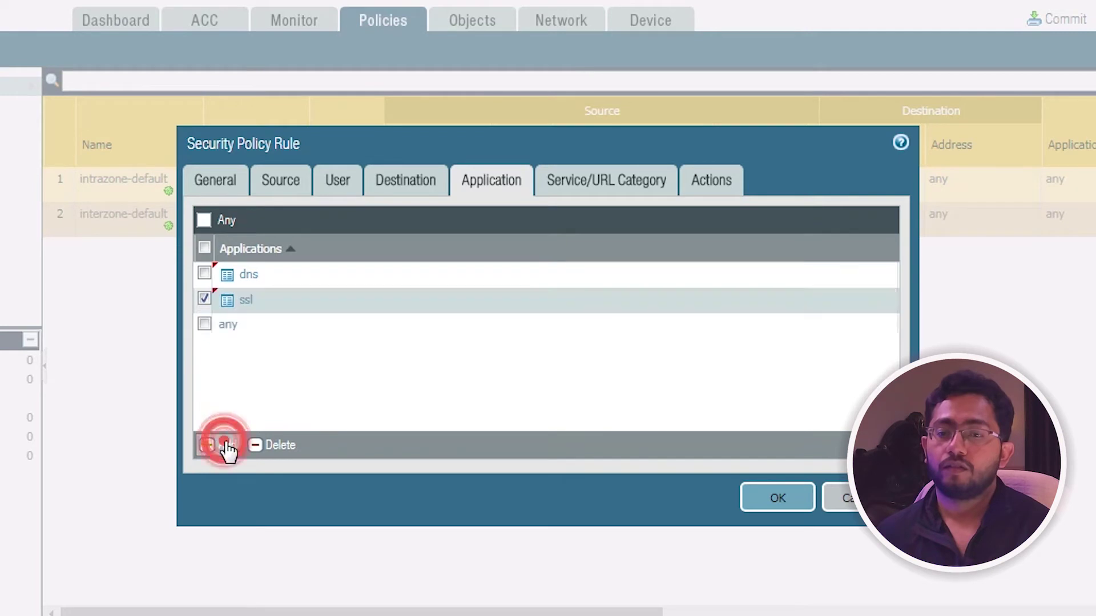
{"action": "type", "text": "web-brow"}
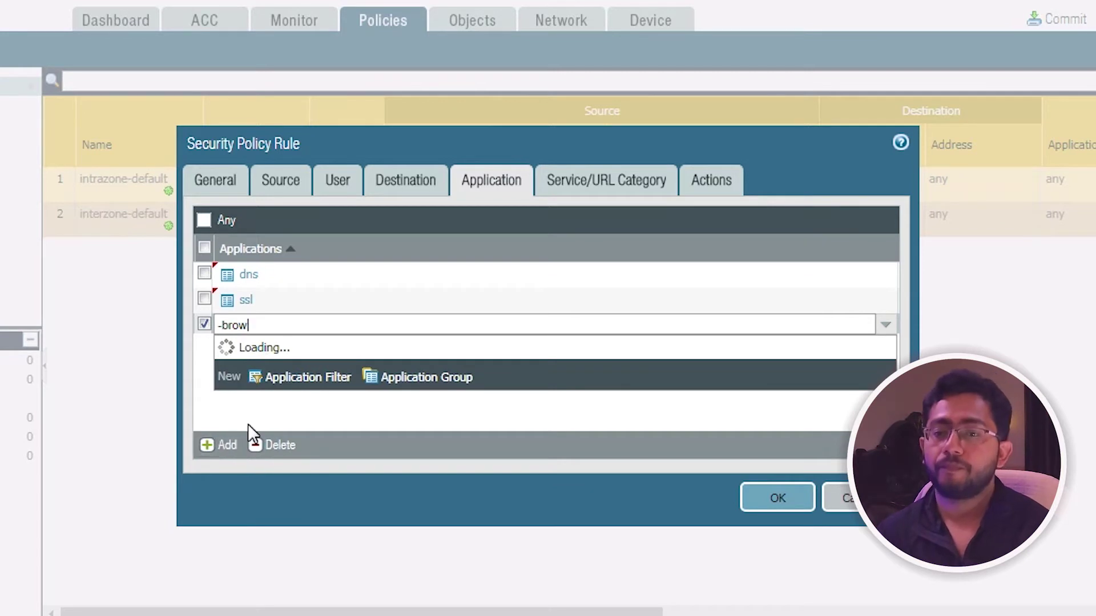
{"action": "key", "text": "BackSpace"}
{"action": "key", "text": "BackSpace"}
{"action": "key", "text": "BackSpace"}
{"action": "key", "text": "BackSpace"}
{"action": "key", "text": "BackSpace"}
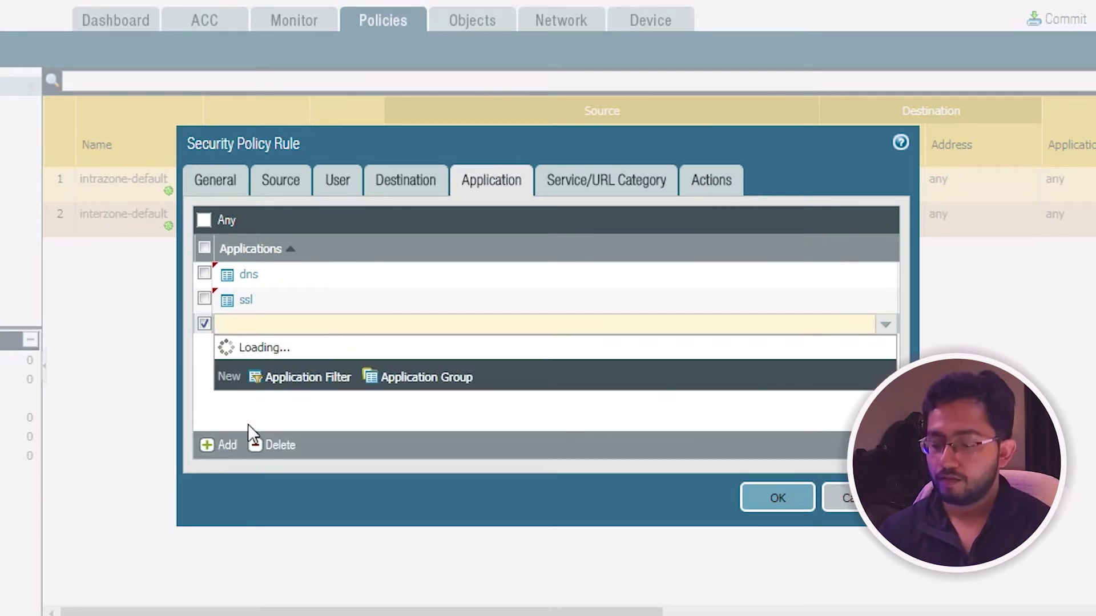
{"action": "type", "text": "web-brow"}
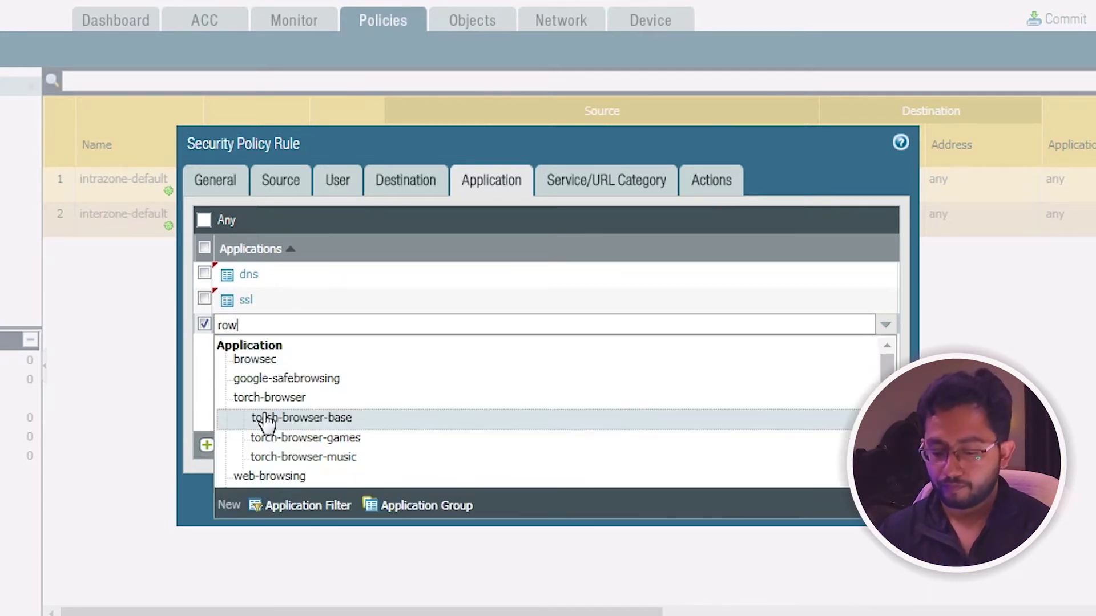
{"action": "key", "text": "BackSpace"}
{"action": "key", "text": "BackSpace"}
{"action": "key", "text": "BackSpace"}
{"action": "type", "text": "web-"}
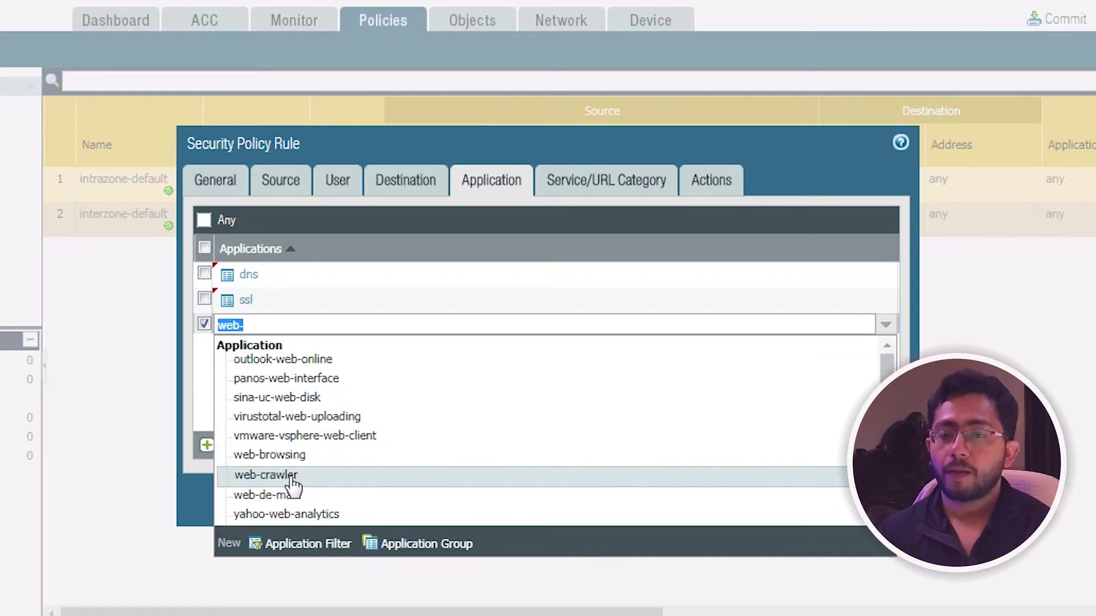
{"action": "left_click", "coordinate": [285, 455]}
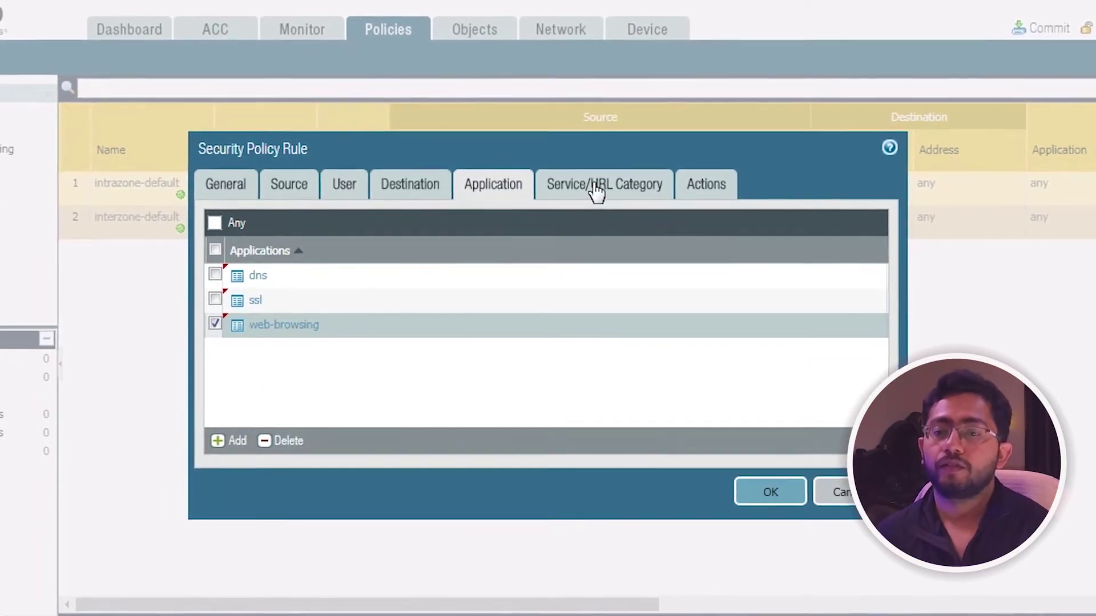
Keep the security rule's action as Allow, enable Log at Session Start, and save the rule
{"action": "left_click", "coordinate": [594, 184]}
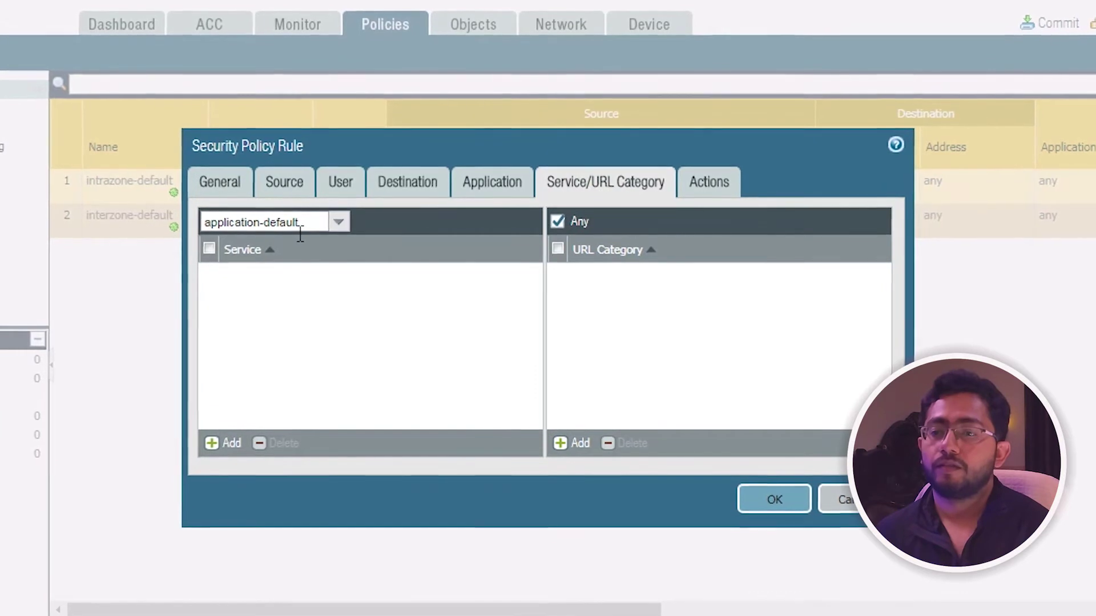
{"action": "left_click", "coordinate": [708, 179]}
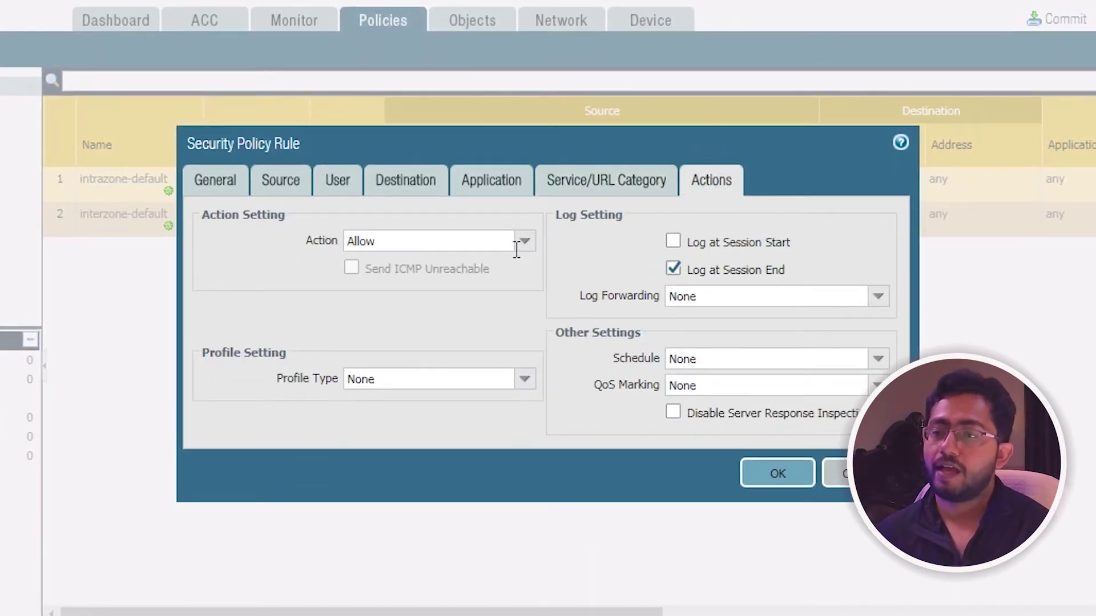
{"action": "left_click", "coordinate": [522, 244]}
{"action": "left_click", "coordinate": [389, 285]}
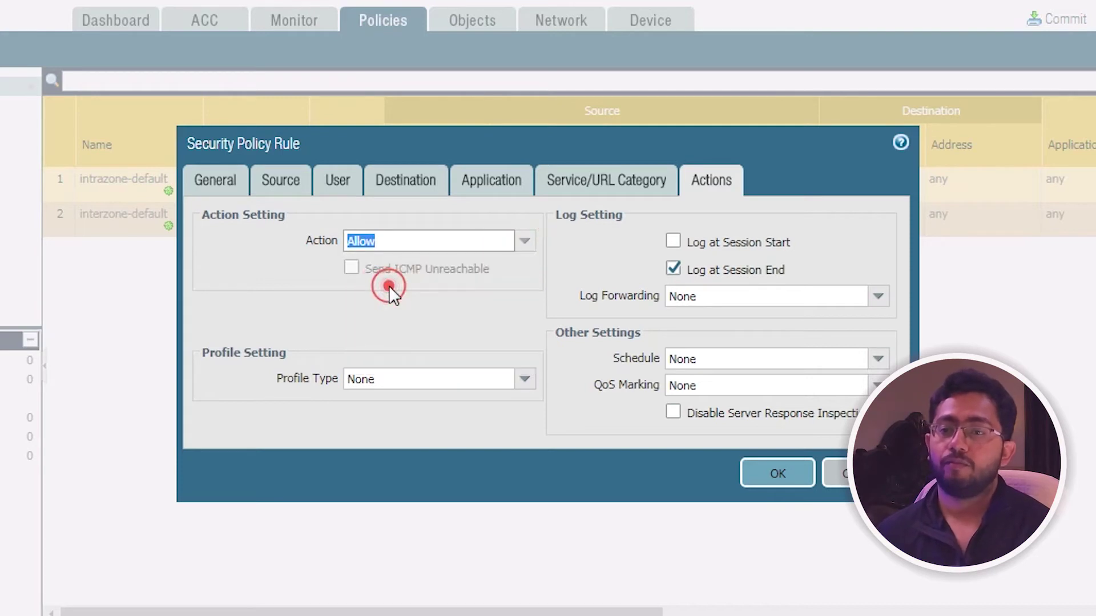
{"action": "left_click", "coordinate": [673, 240]}
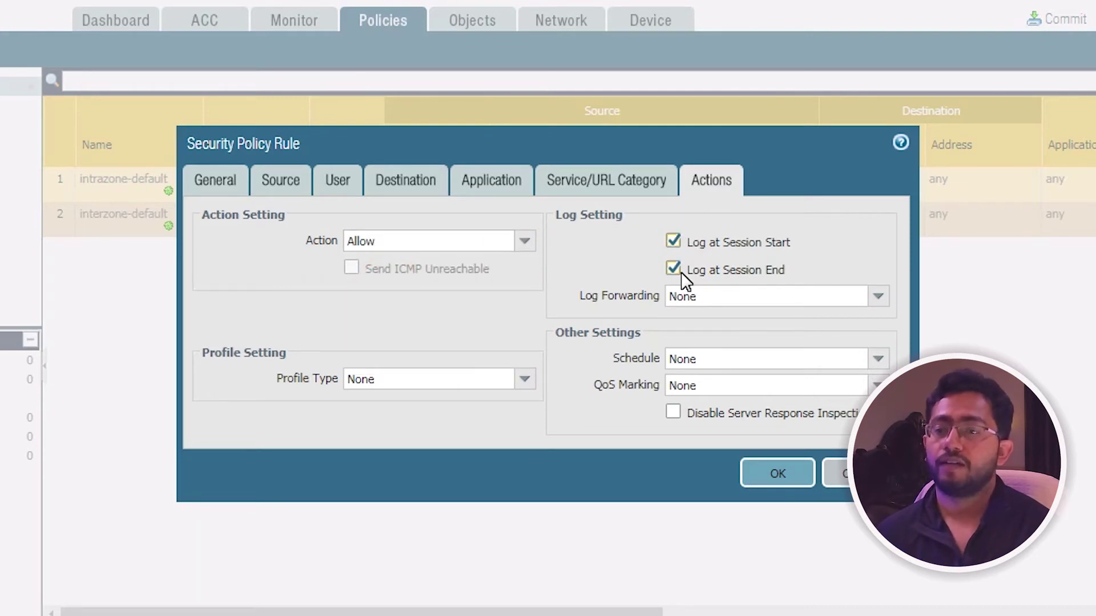
{"action": "left_click", "coordinate": [773, 475]}
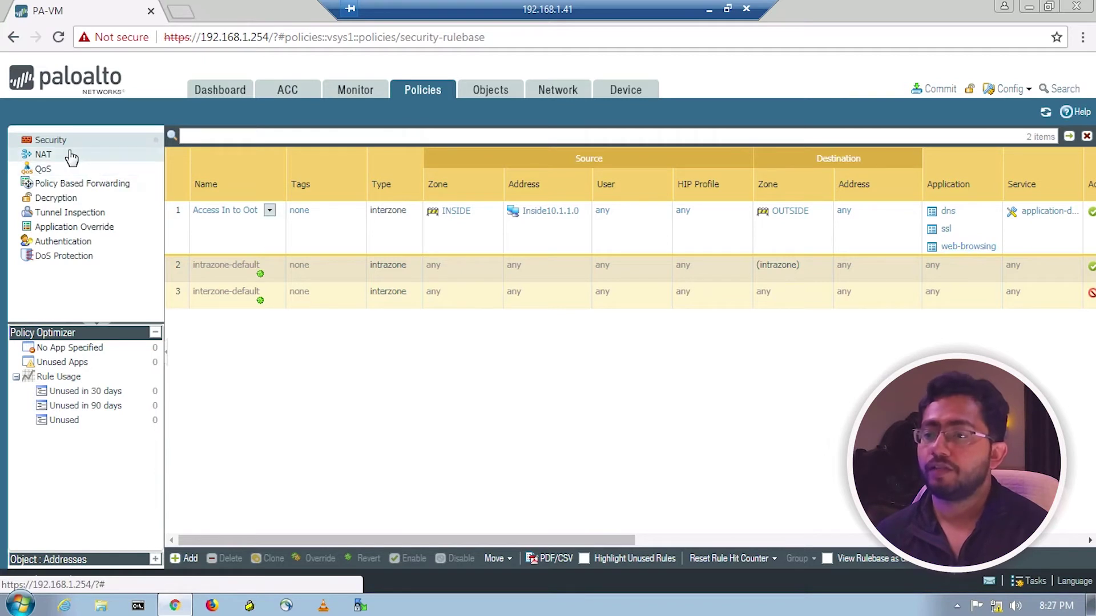
Add a NAT policy rule named "Pat Rule In to Out"
{"action": "left_click", "coordinate": [44, 154]}
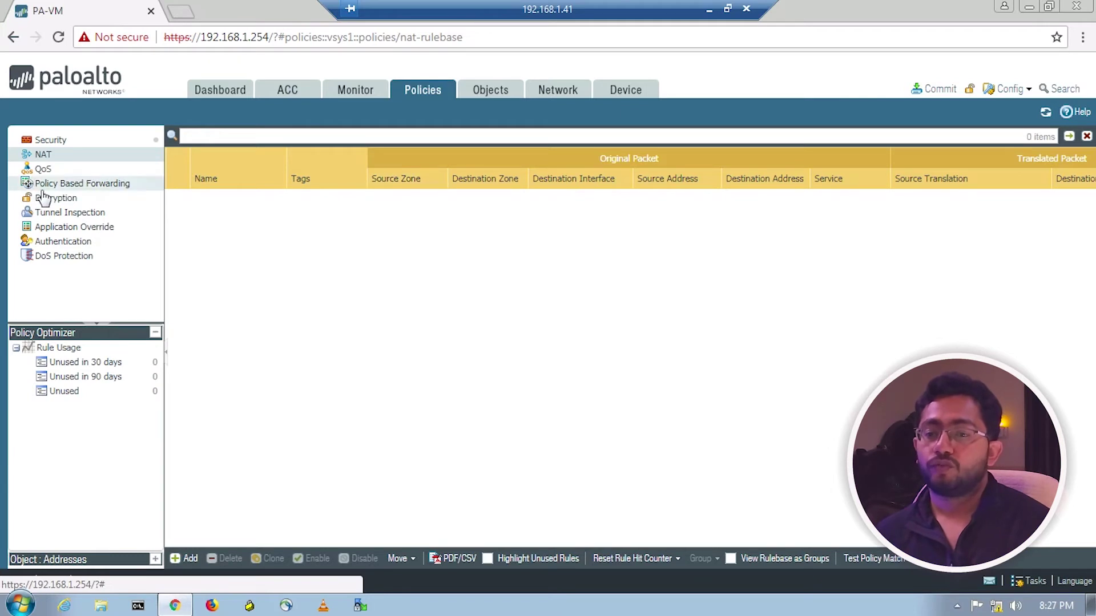
{"action": "left_click", "coordinate": [187, 561]}
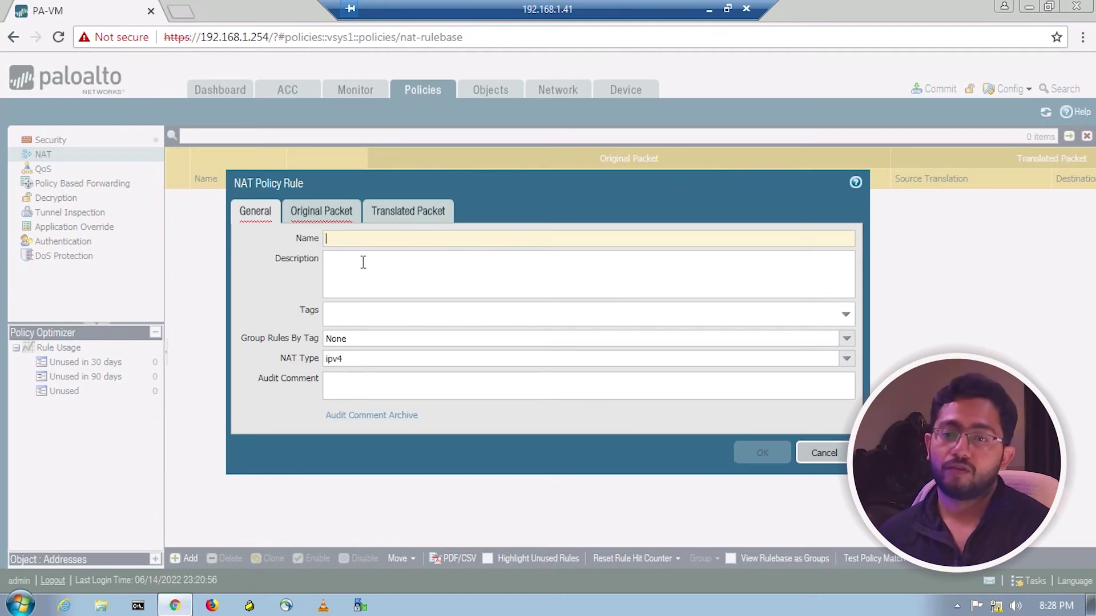
{"action": "type", "text": "Pat Rul"}
{"action": "type", "text": "e"}
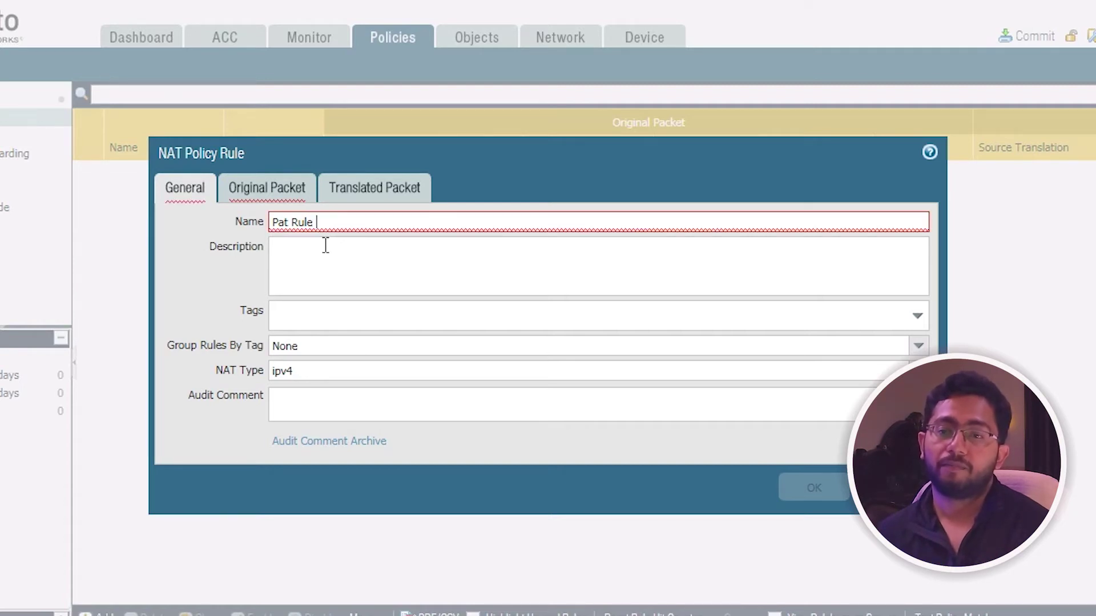
{"action": "type", "text": " In to O"}
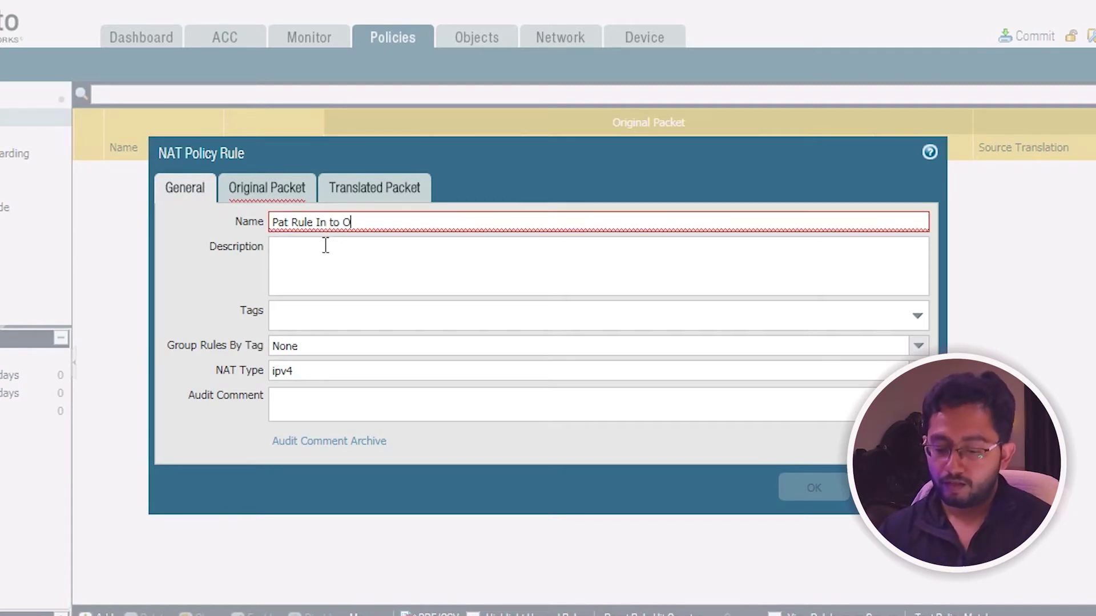
{"action": "type", "text": "ut"}
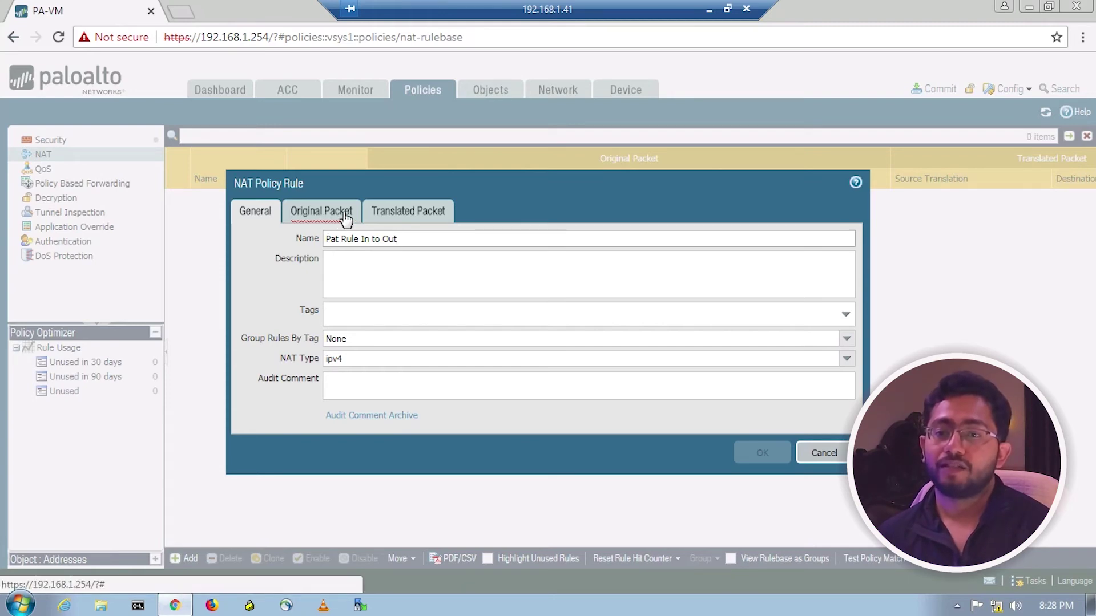
Set the NAT rule's original packet source zone to INSIDE and destination zone to OUTSIDE
{"action": "left_click", "coordinate": [324, 212]}
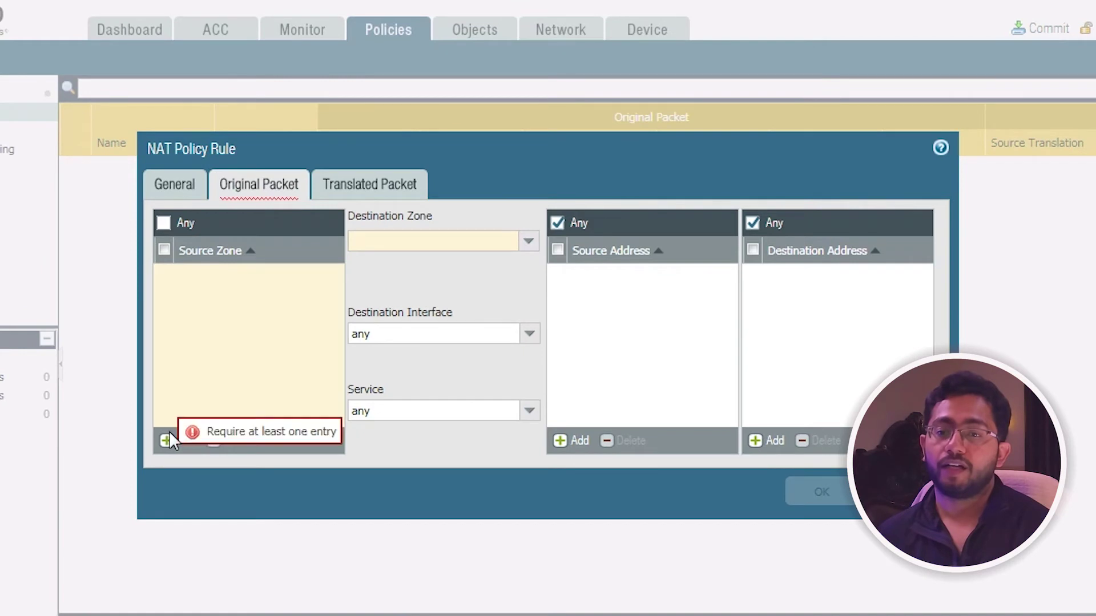
{"action": "left_click", "coordinate": [224, 425]}
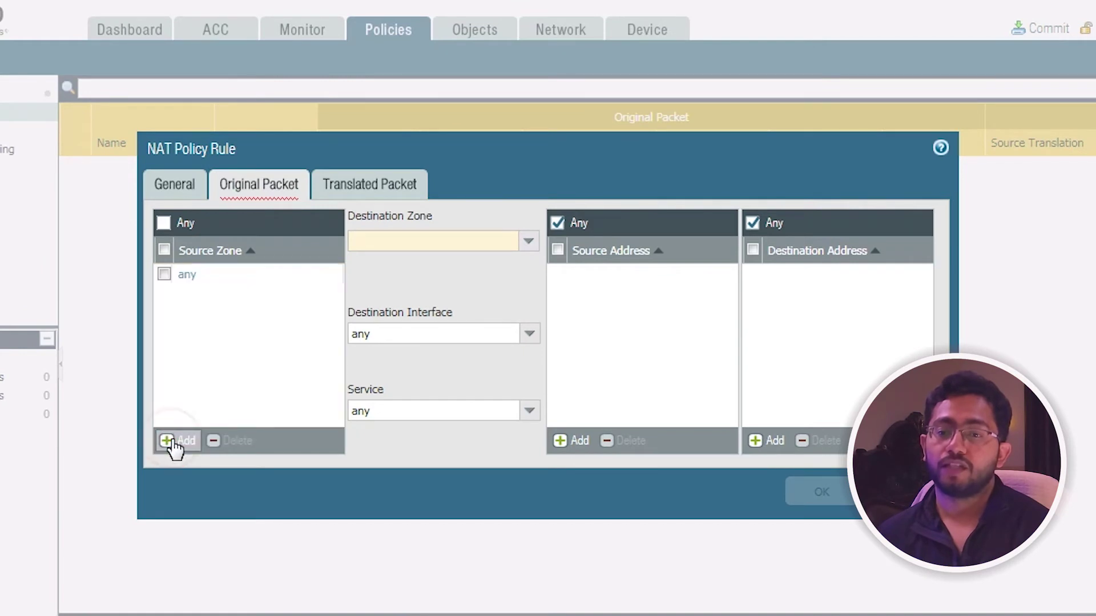
{"action": "left_click", "coordinate": [204, 317]}
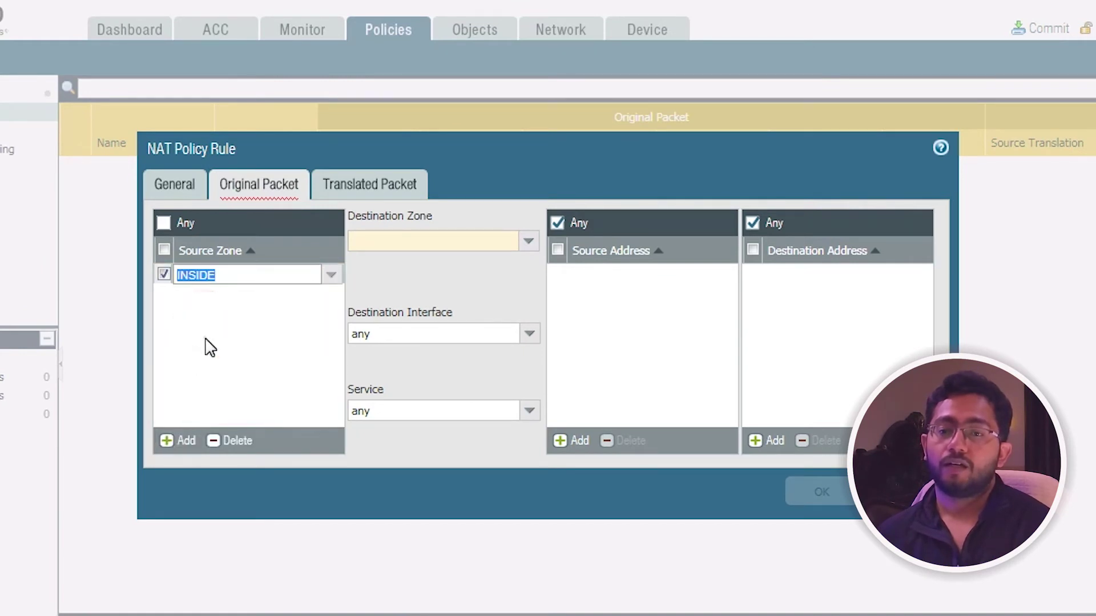
{"action": "left_click", "coordinate": [210, 347]}
{"action": "left_click", "coordinate": [527, 241]}
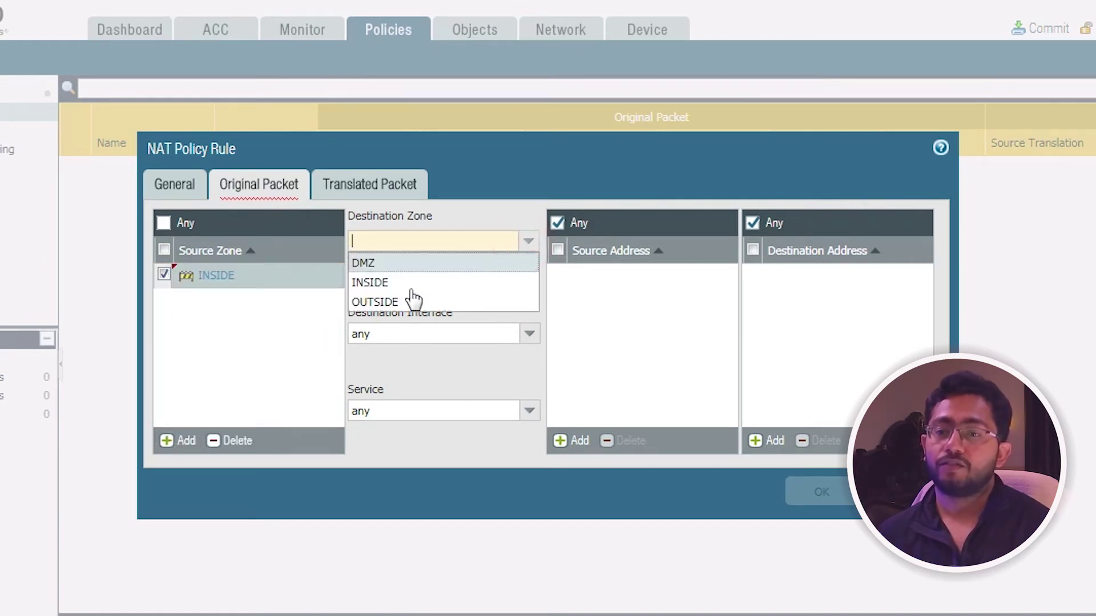
{"action": "left_click", "coordinate": [400, 301]}
Set the NAT rule's destination interface to ethernet1/1 and keep the service as any
{"action": "left_click", "coordinate": [529, 334]}
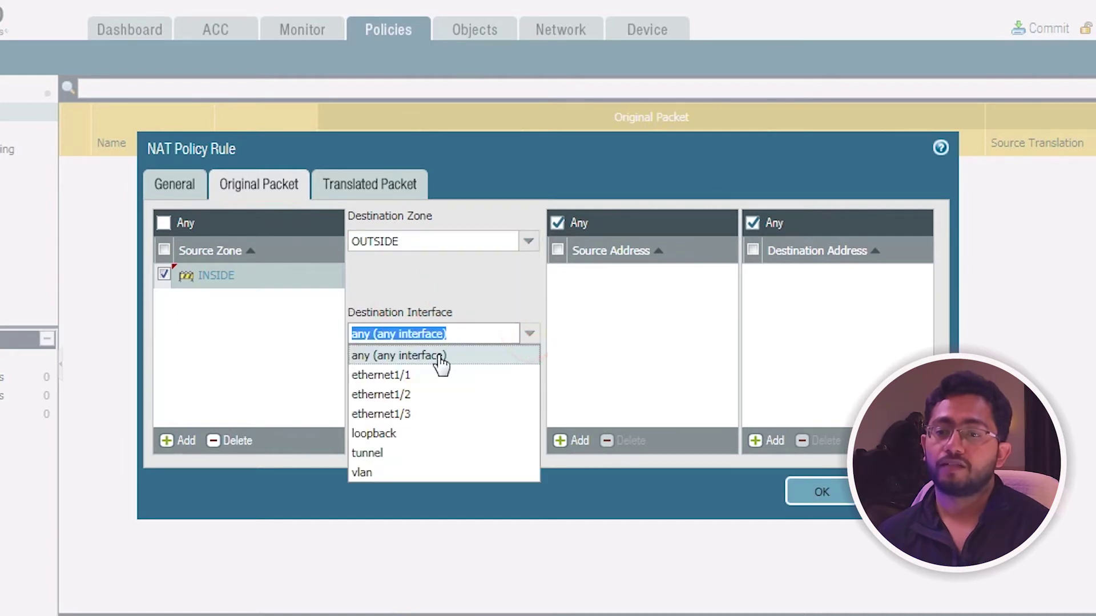
{"action": "left_click", "coordinate": [423, 375]}
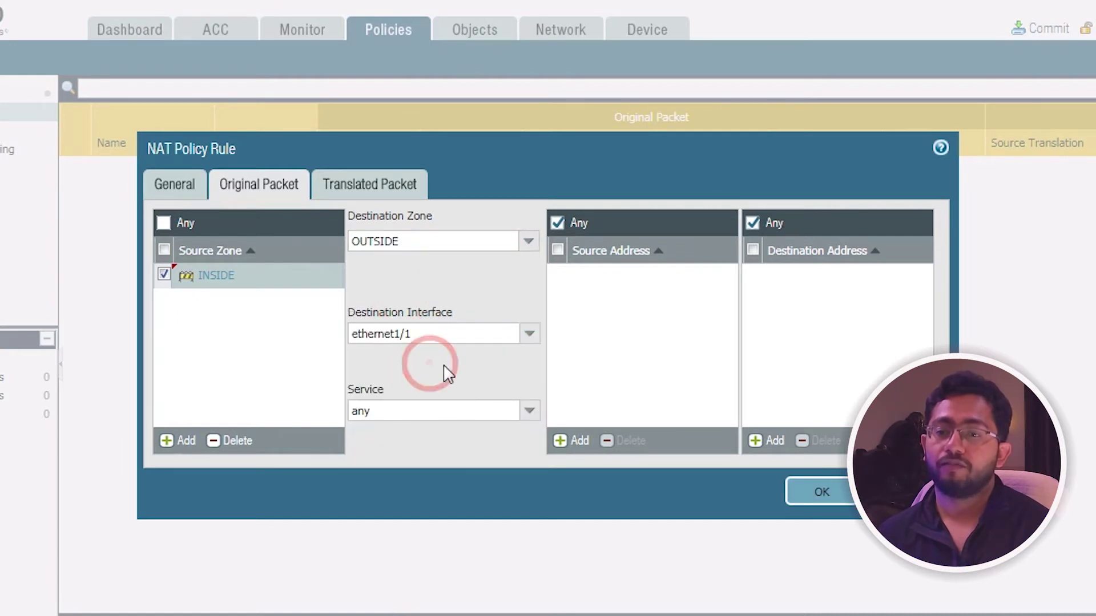
{"action": "left_click", "coordinate": [528, 410]}
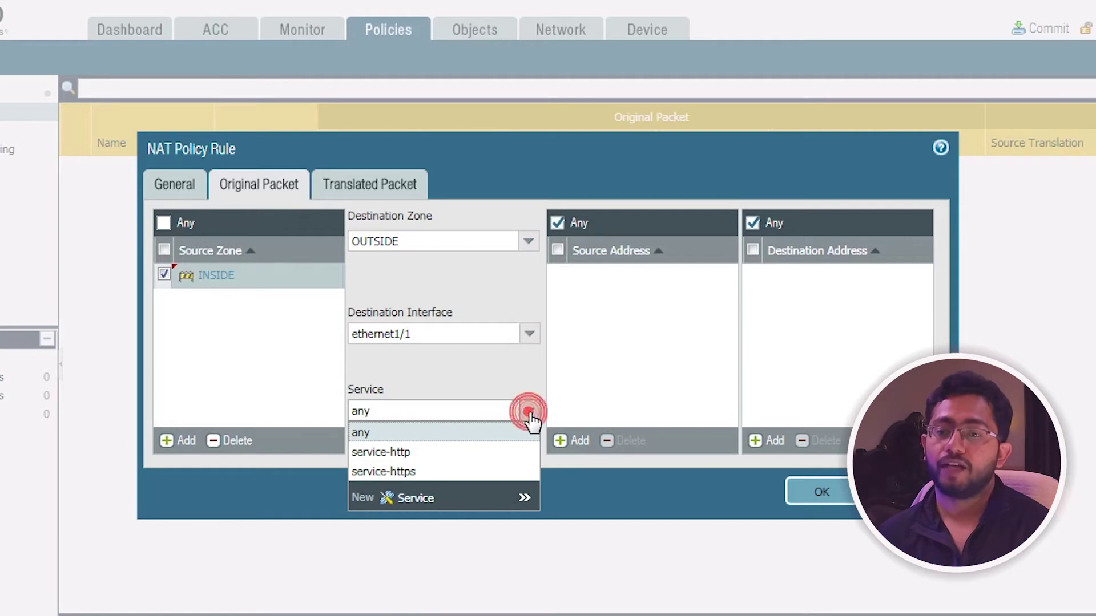
{"action": "left_click", "coordinate": [478, 379]}
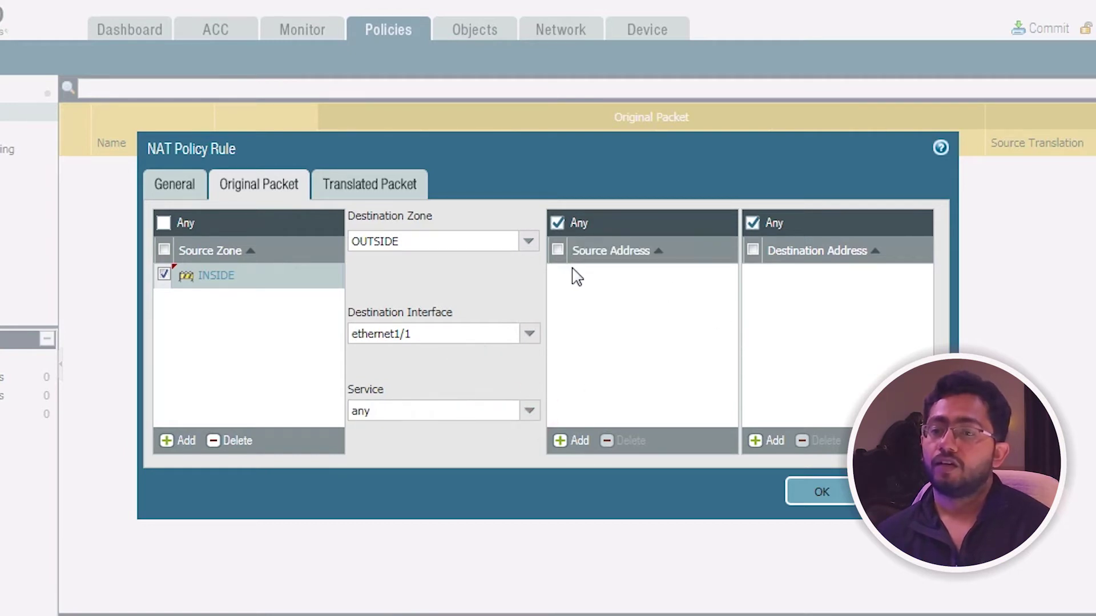
Add the address object Inside10.1.1.0 as the NAT rule's source address
{"action": "left_click", "coordinate": [576, 442]}
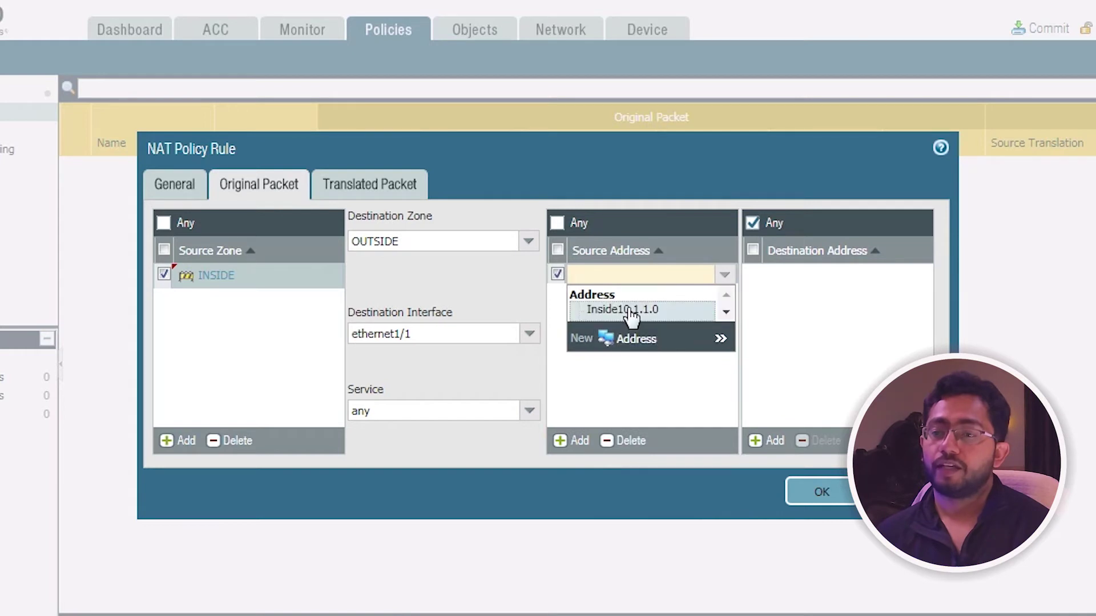
{"action": "left_click", "coordinate": [628, 309]}
{"action": "left_click", "coordinate": [616, 331]}
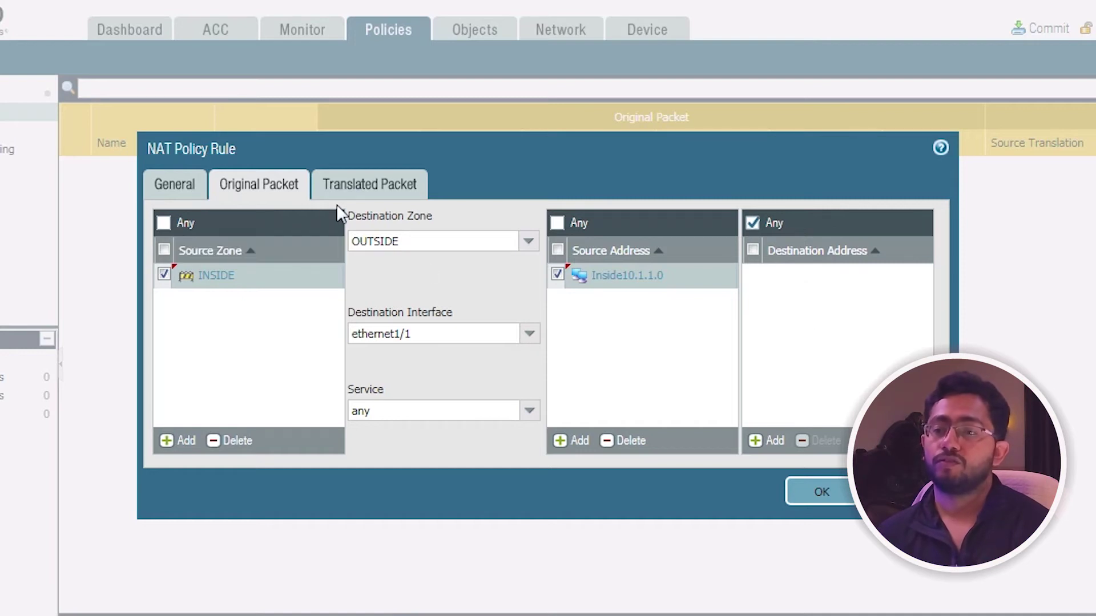
Set the NAT rule's source address translation to Dynamic IP And Port using the Interface Address type
{"action": "left_click", "coordinate": [359, 193]}
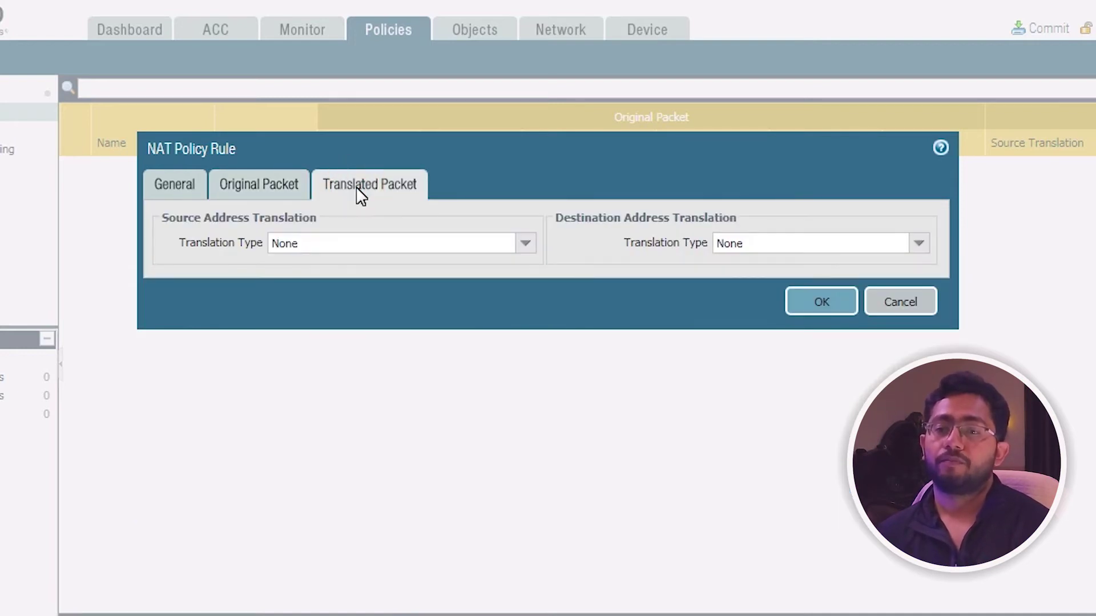
{"action": "left_click", "coordinate": [524, 245]}
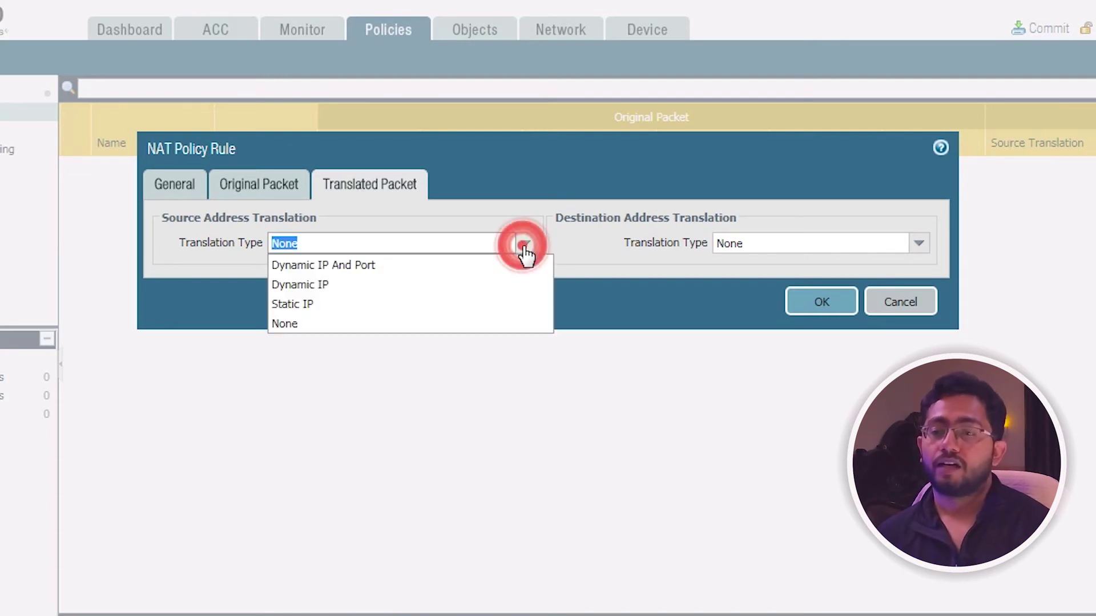
{"action": "left_click", "coordinate": [393, 267]}
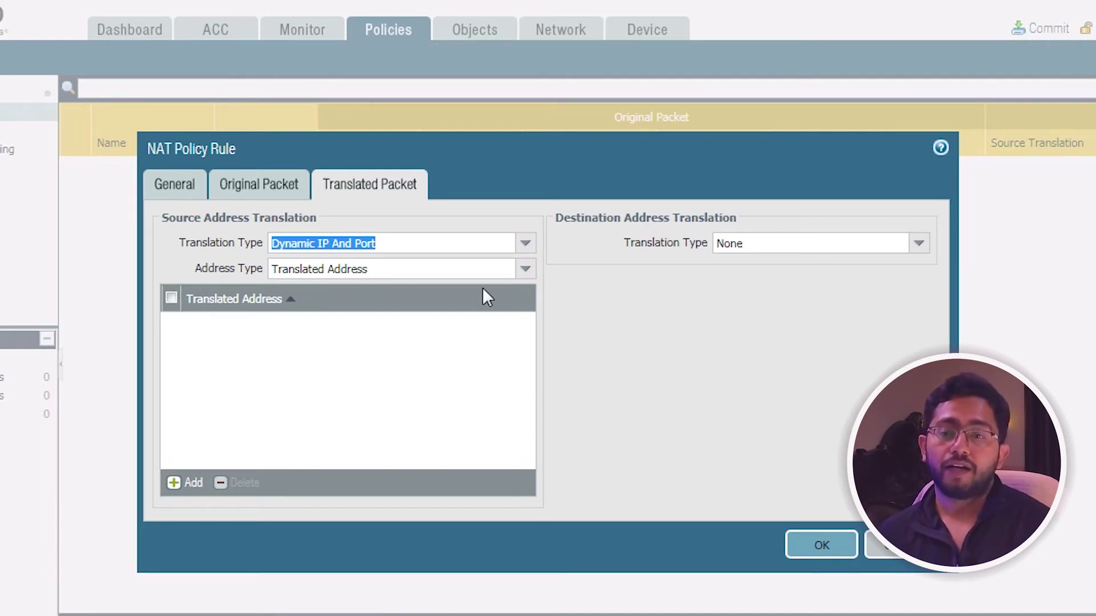
{"action": "left_click", "coordinate": [581, 284]}
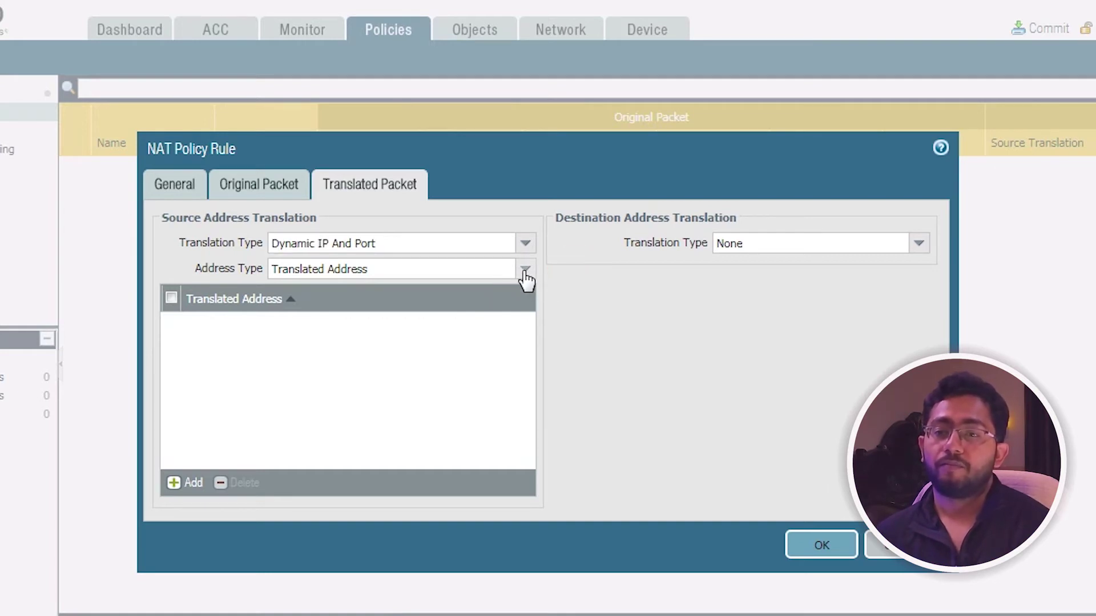
{"action": "left_click", "coordinate": [524, 271]}
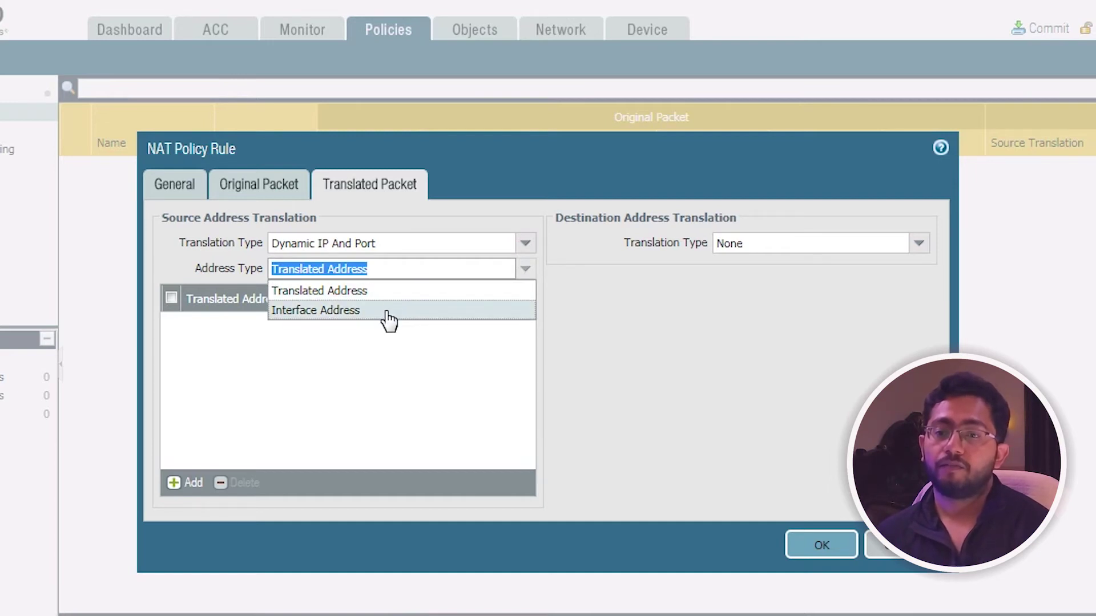
{"action": "left_click", "coordinate": [388, 312]}
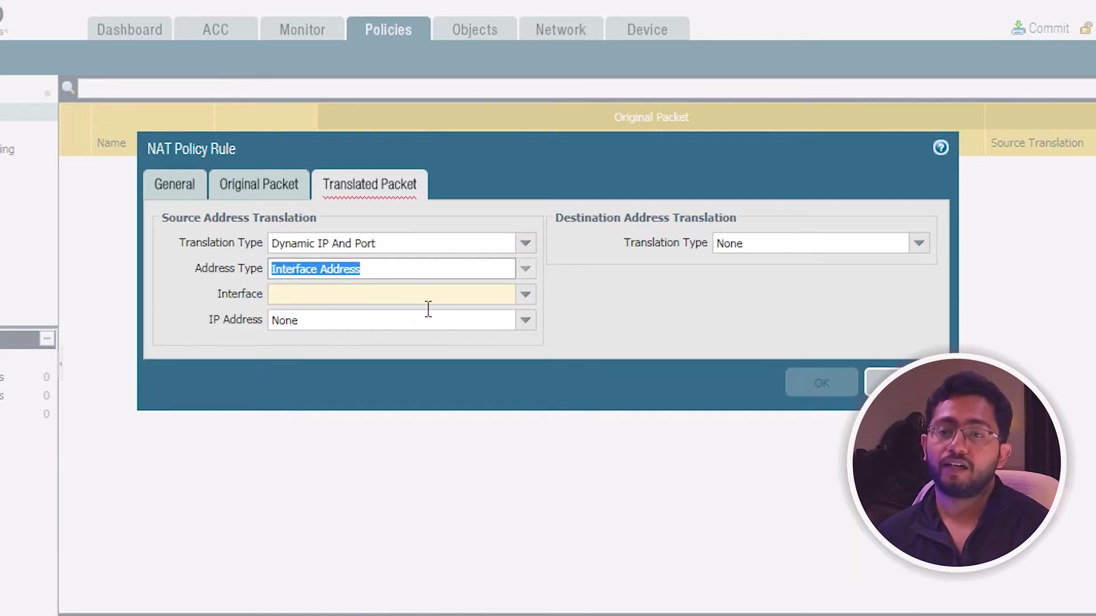
Translate the source to interface ethernet1/1 with IP address 192.168.1.250/24 and save the NAT rule
{"action": "left_click", "coordinate": [525, 296]}
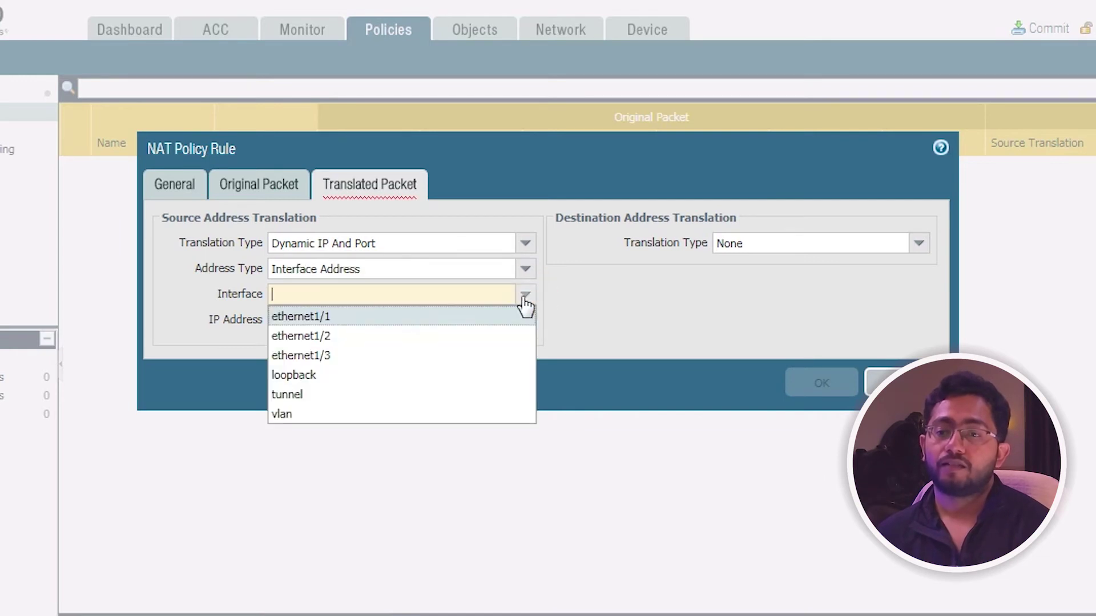
{"action": "left_click", "coordinate": [359, 320]}
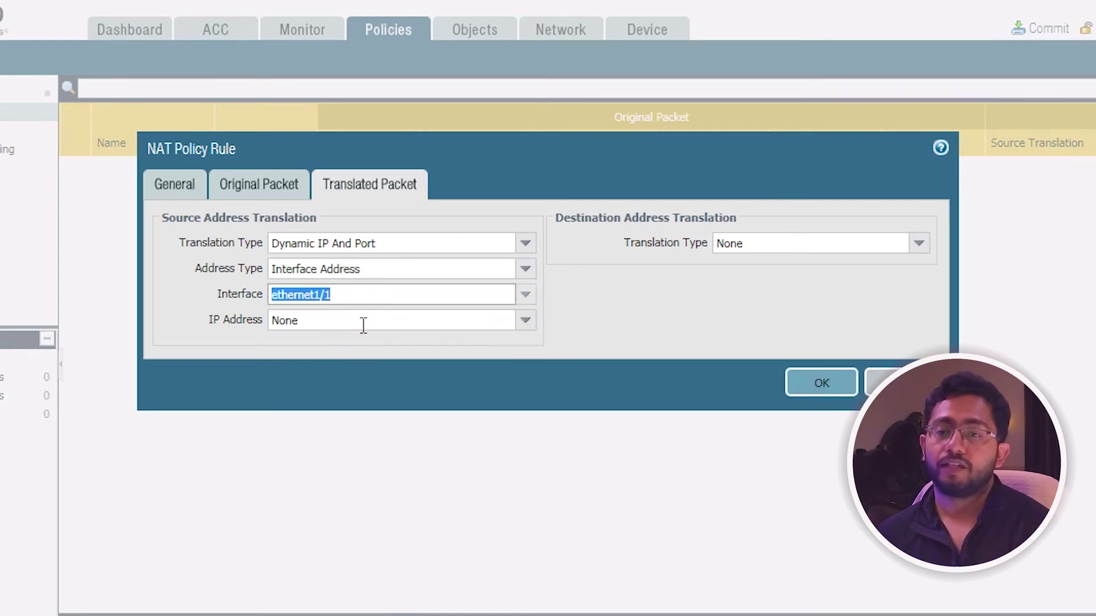
{"action": "left_click", "coordinate": [525, 321]}
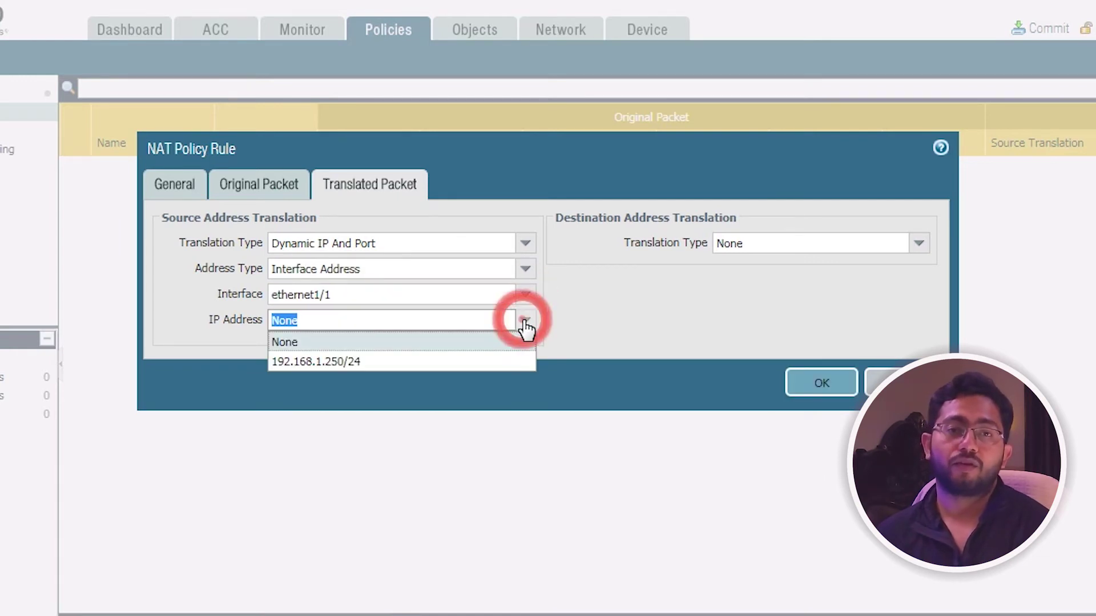
{"action": "left_click", "coordinate": [368, 363]}
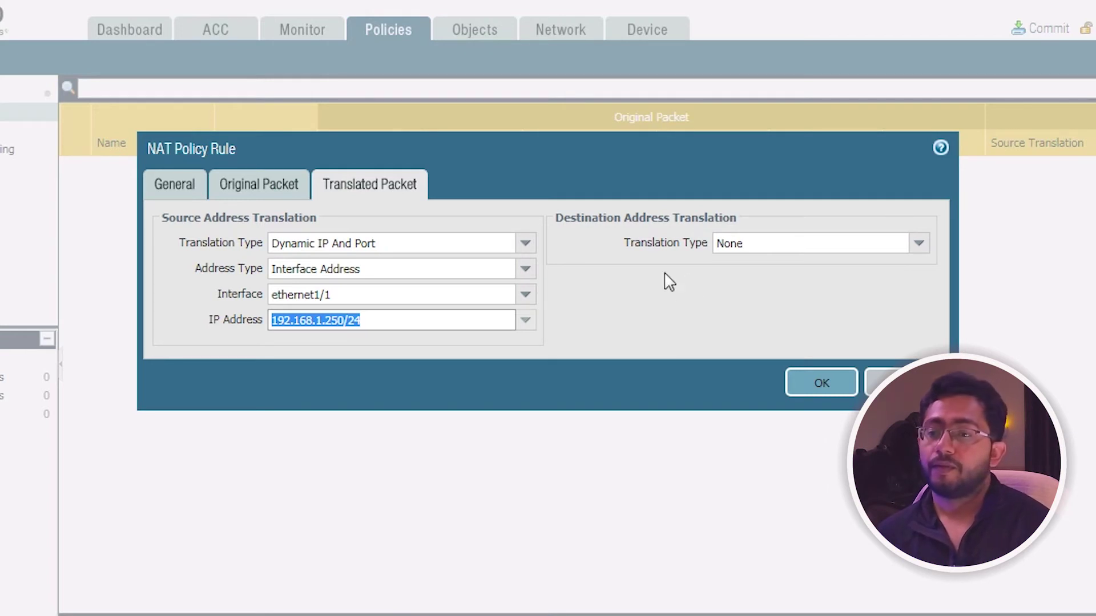
{"action": "left_click", "coordinate": [652, 291]}
{"action": "left_click", "coordinate": [837, 387]}
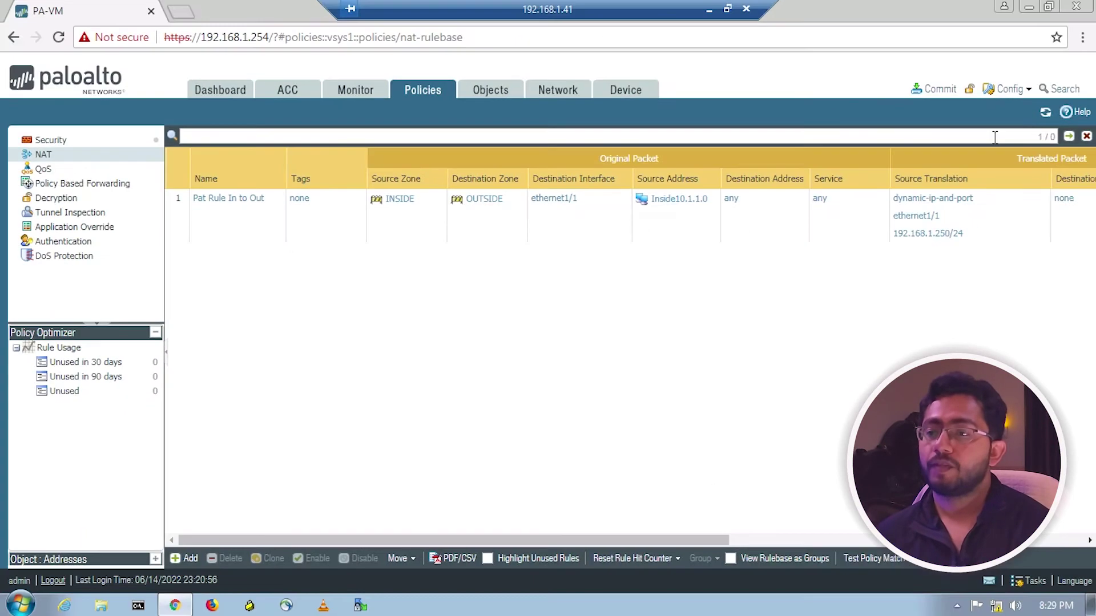
Commit all pending changes to the firewall's running configuration and dismiss the commit status
{"action": "left_click", "coordinate": [933, 89]}
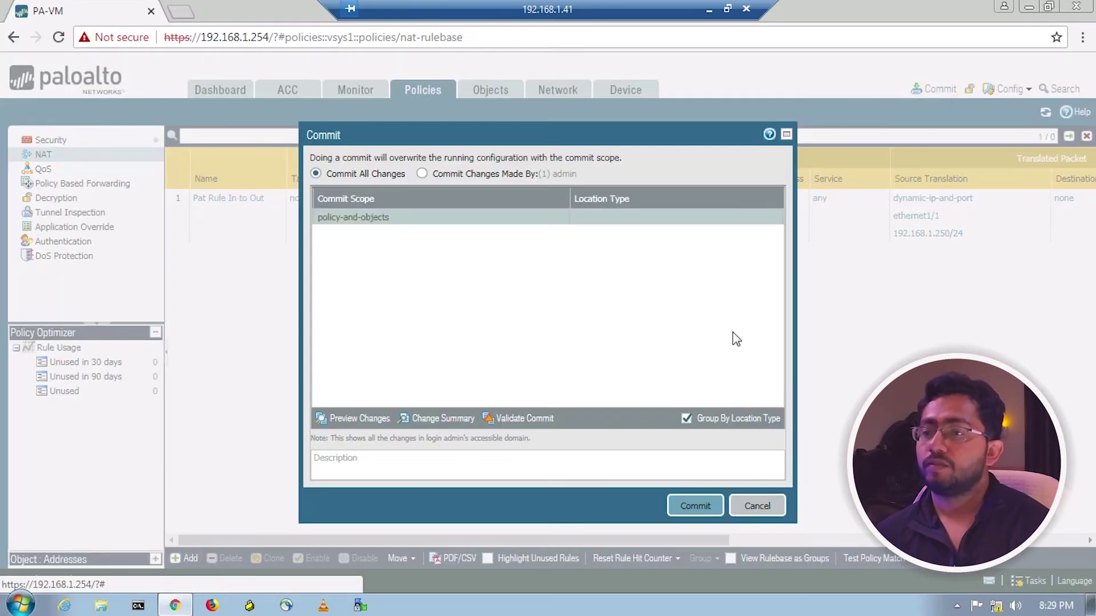
{"action": "left_click", "coordinate": [690, 509]}
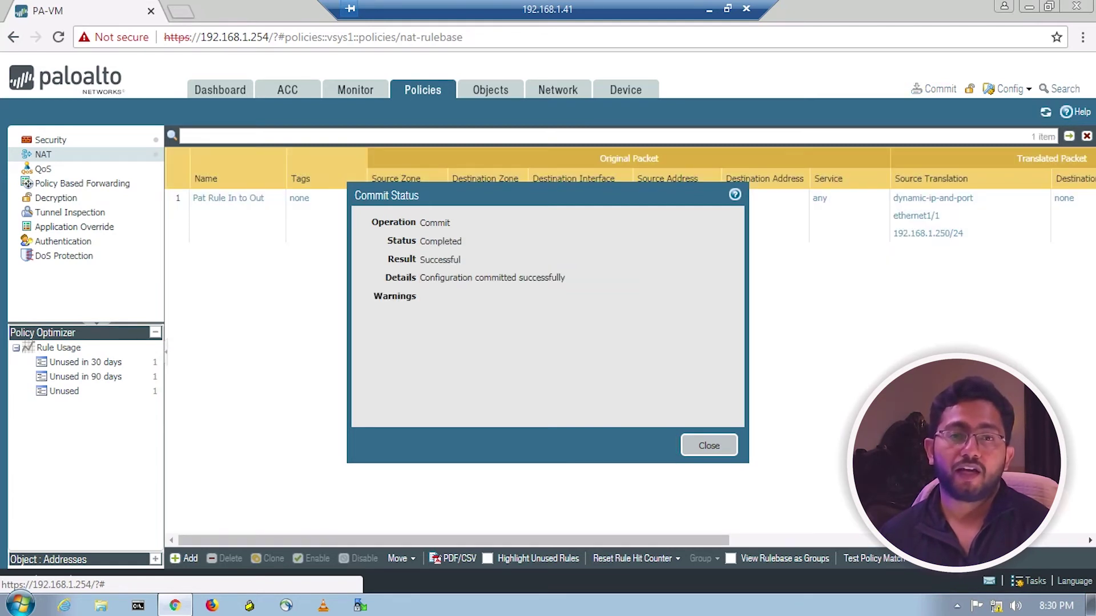
{"action": "left_click", "coordinate": [714, 446]}
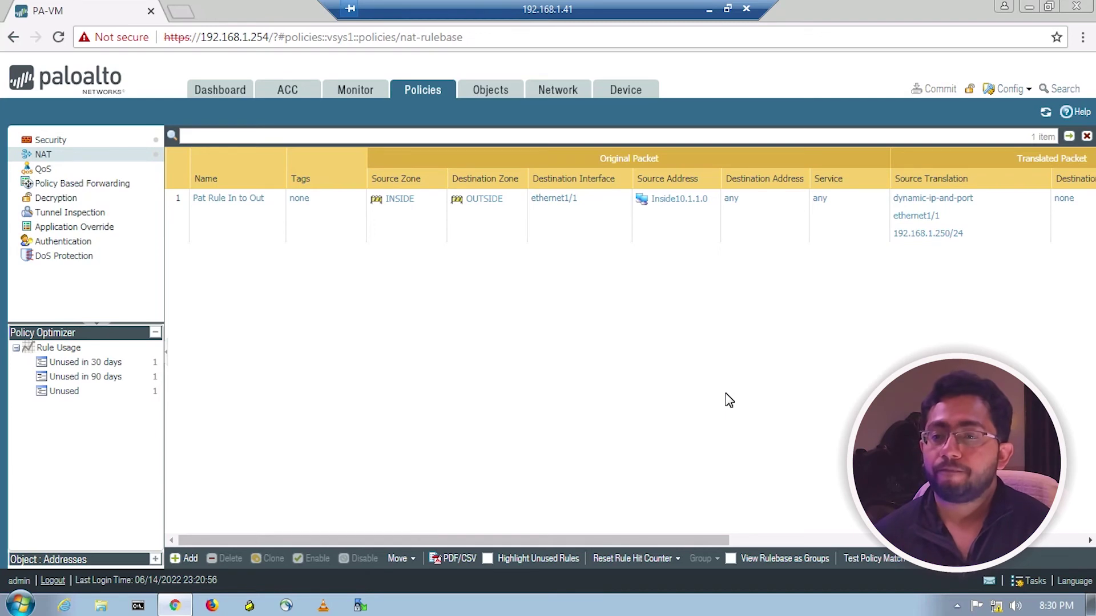
Switch to the 192.168.1.41:32774 remote desktop session and check the Windows machine's IP configuration with ipconfig
{"action": "left_click", "coordinate": [708, 9]}
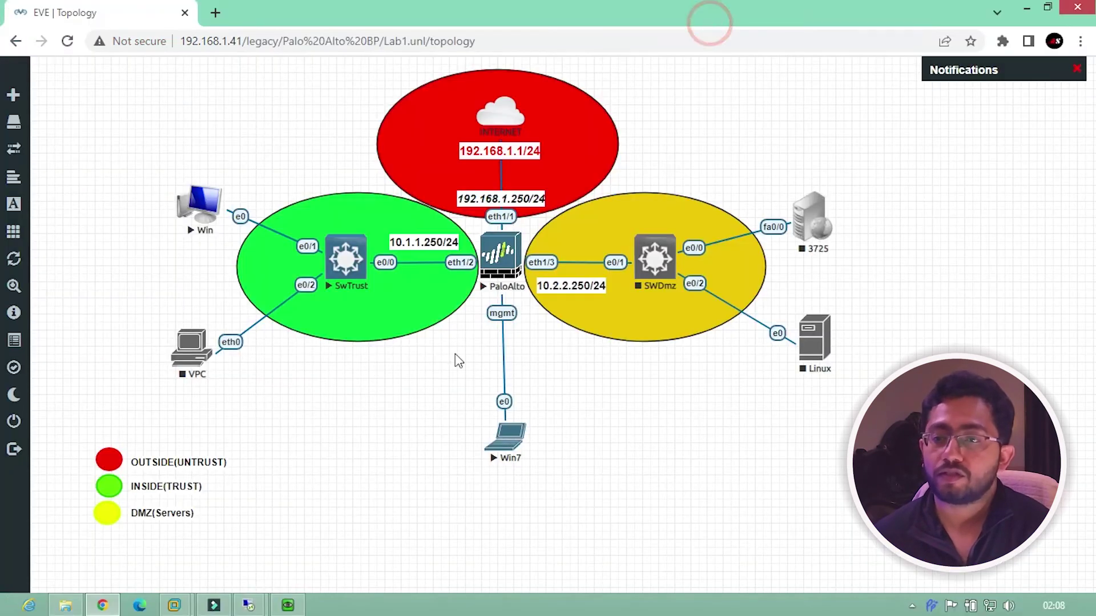
{"action": "left_click", "coordinate": [254, 605]}
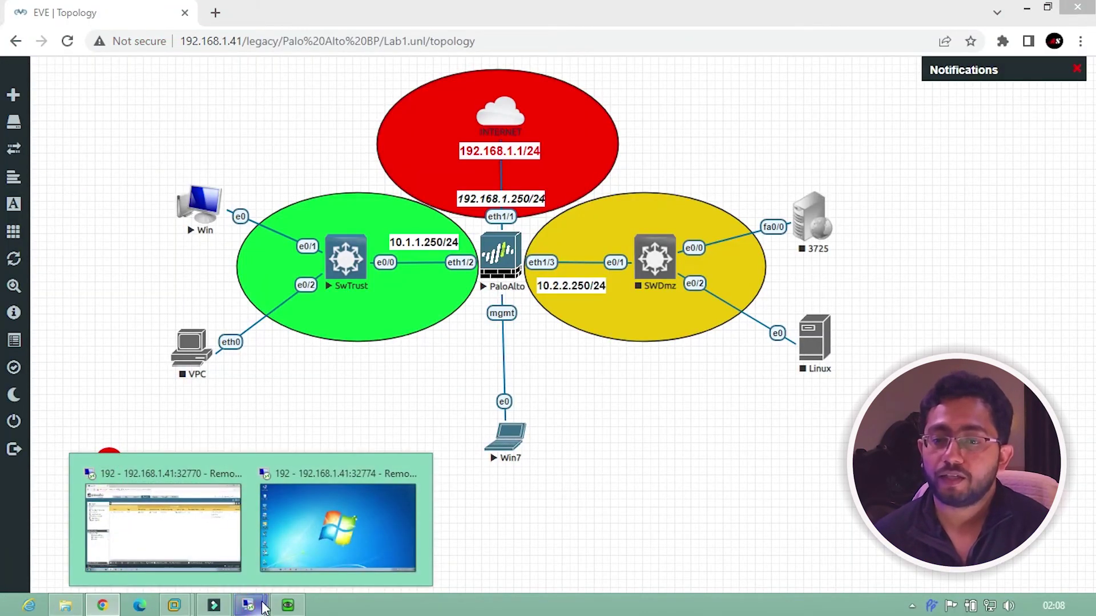
{"action": "left_click", "coordinate": [297, 523]}
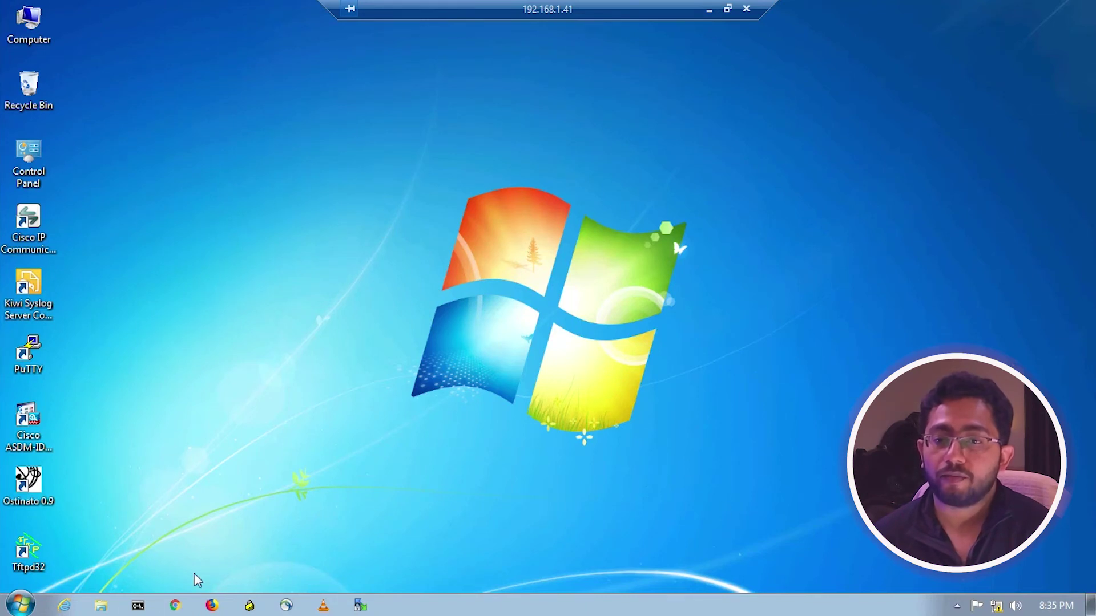
{"action": "left_click", "coordinate": [138, 605]}
{"action": "key", "text": "Return"}
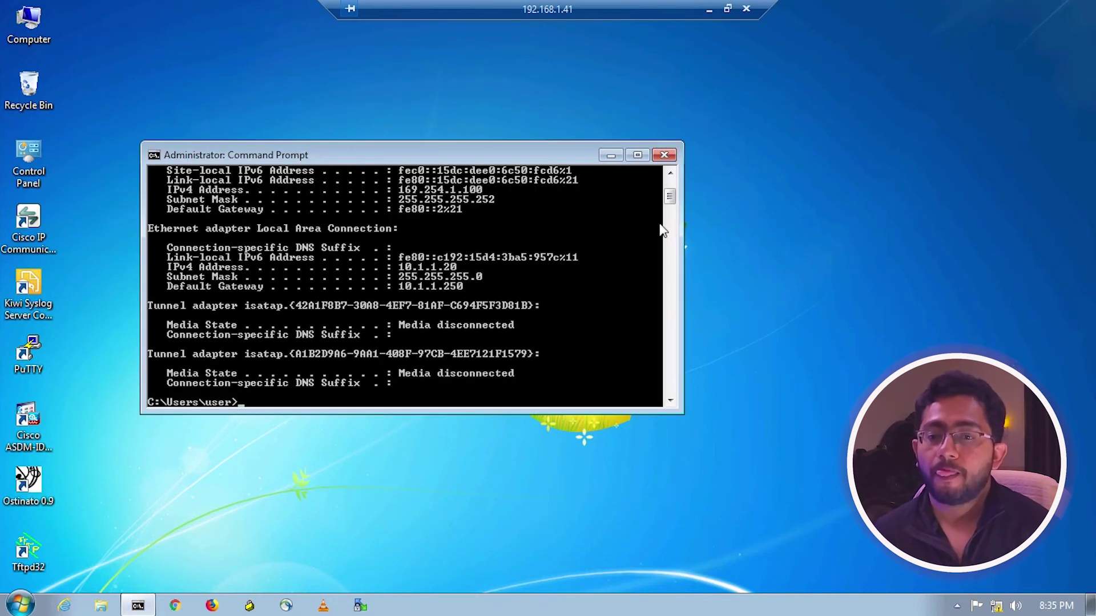
{"action": "left_click_drag", "start_coordinate": [671, 208], "coordinate": [668, 196]}
{"action": "left_click", "coordinate": [442, 350]}
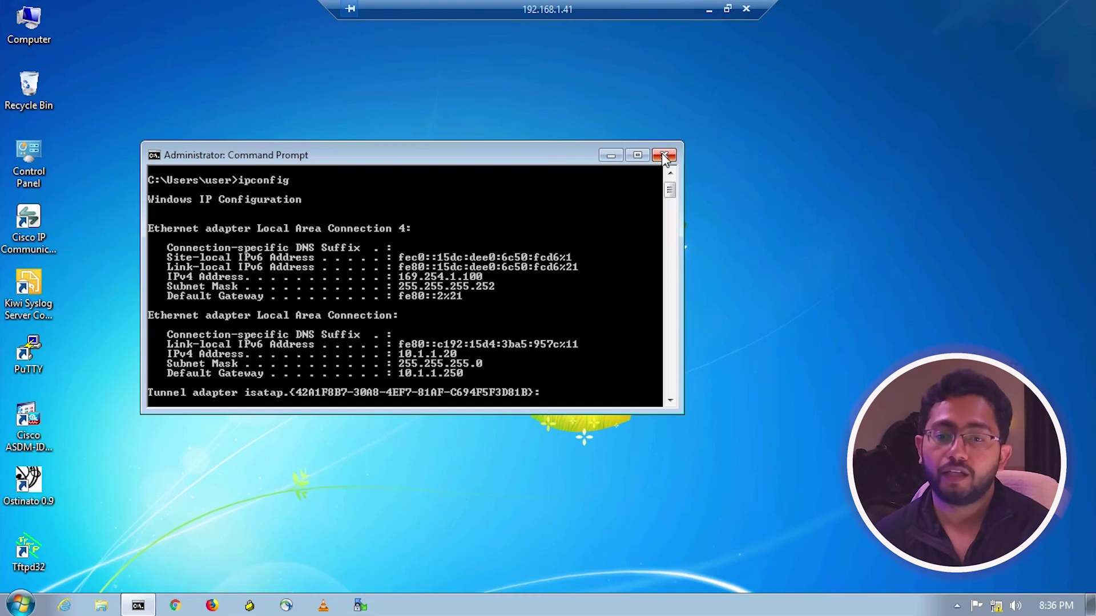
{"action": "left_click", "coordinate": [696, 113]}
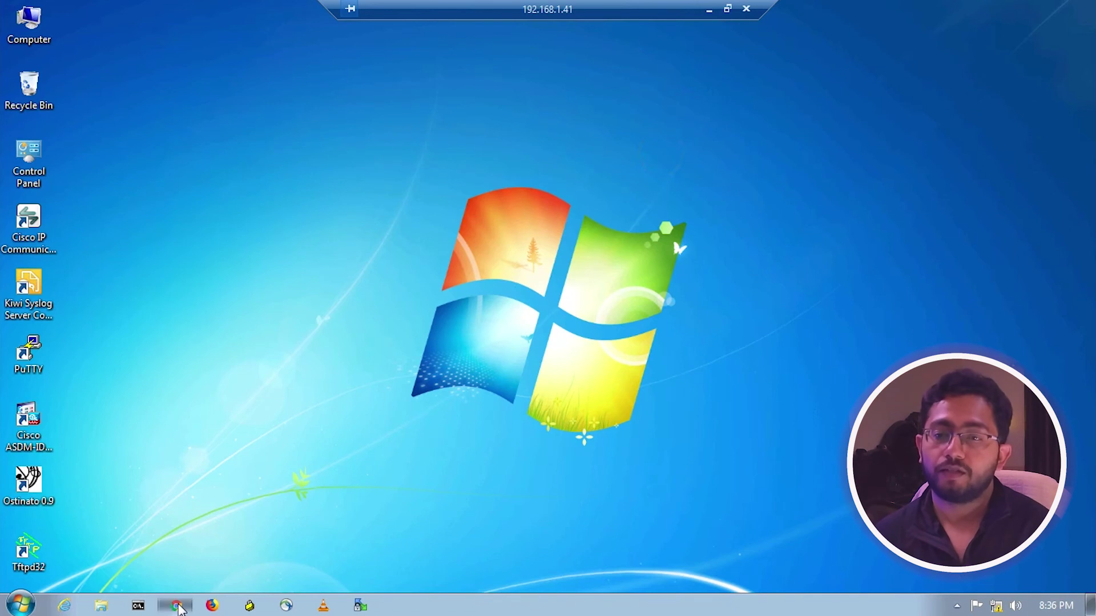
{"action": "left_click", "coordinate": [177, 606]}
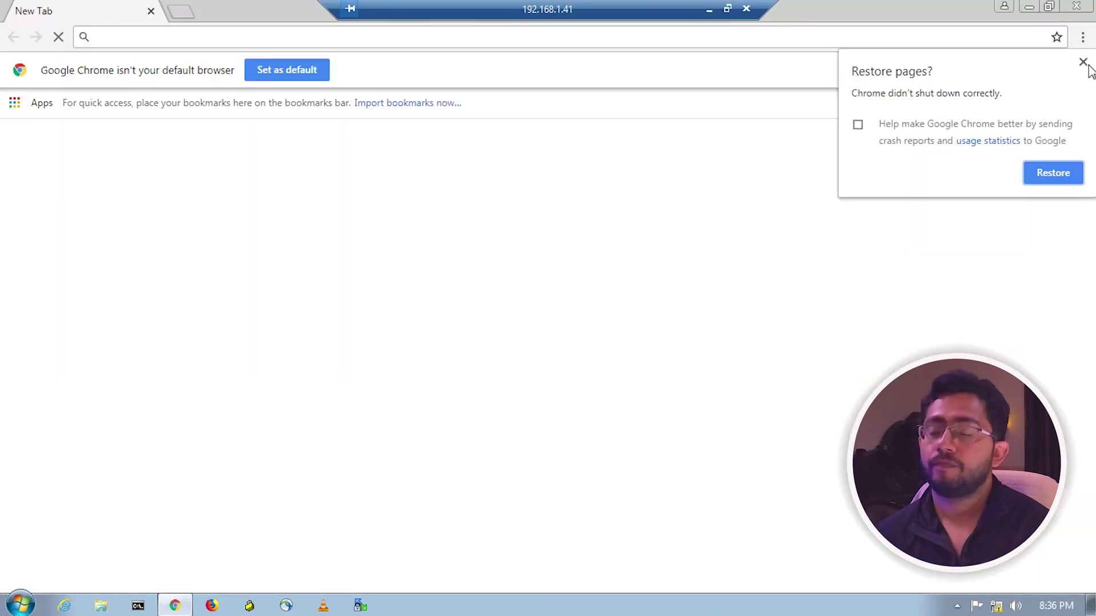
{"action": "left_click", "coordinate": [1082, 63]}
{"action": "left_click", "coordinate": [284, 38]}
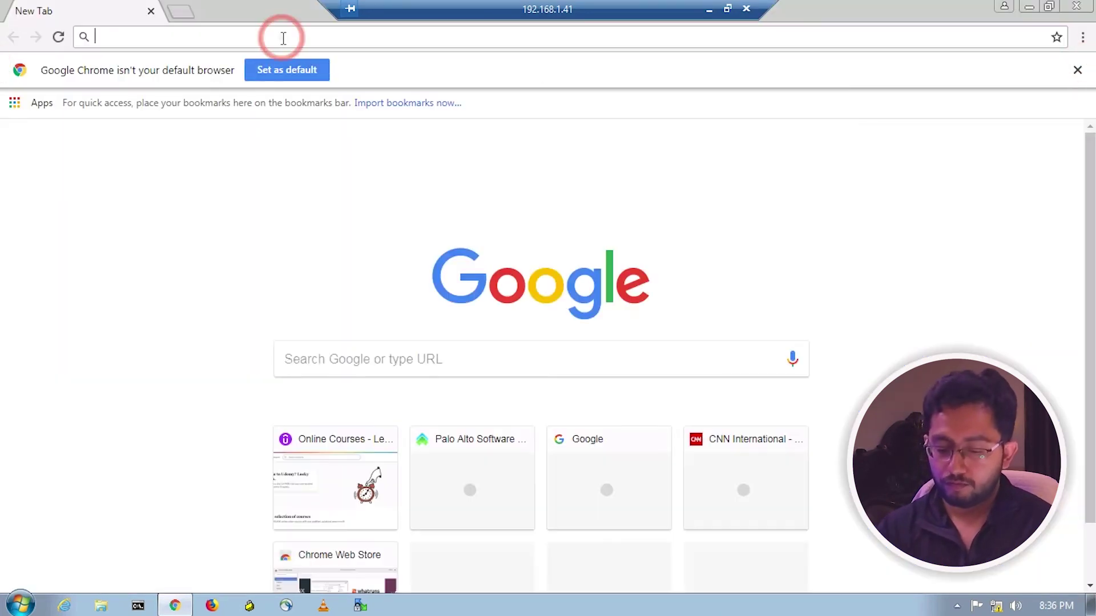
{"action": "type", "text": "https"}
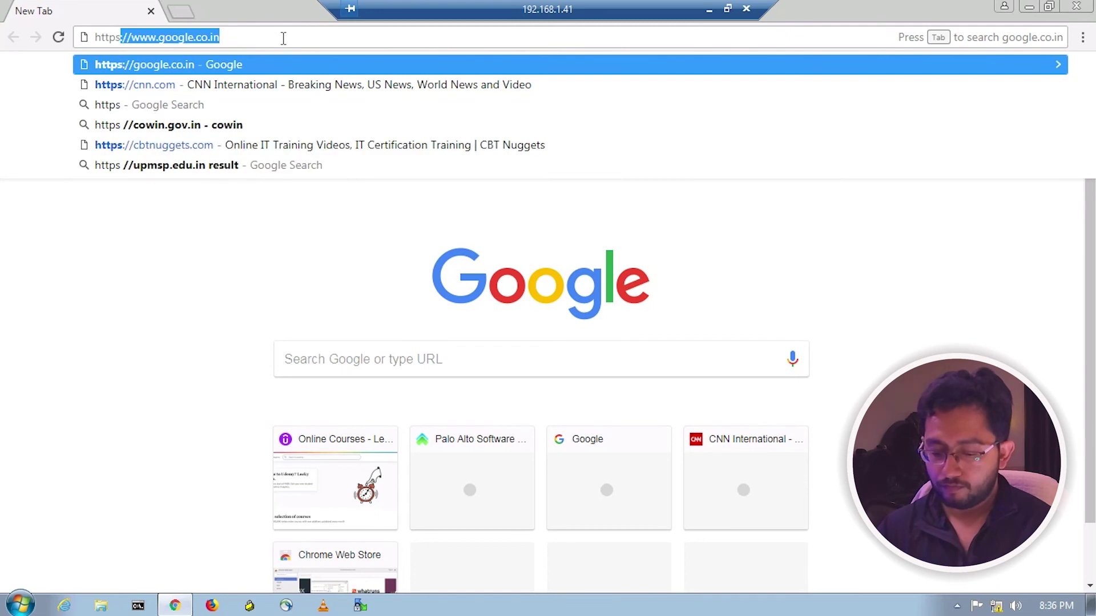
{"action": "type", "text": "://cnn"}
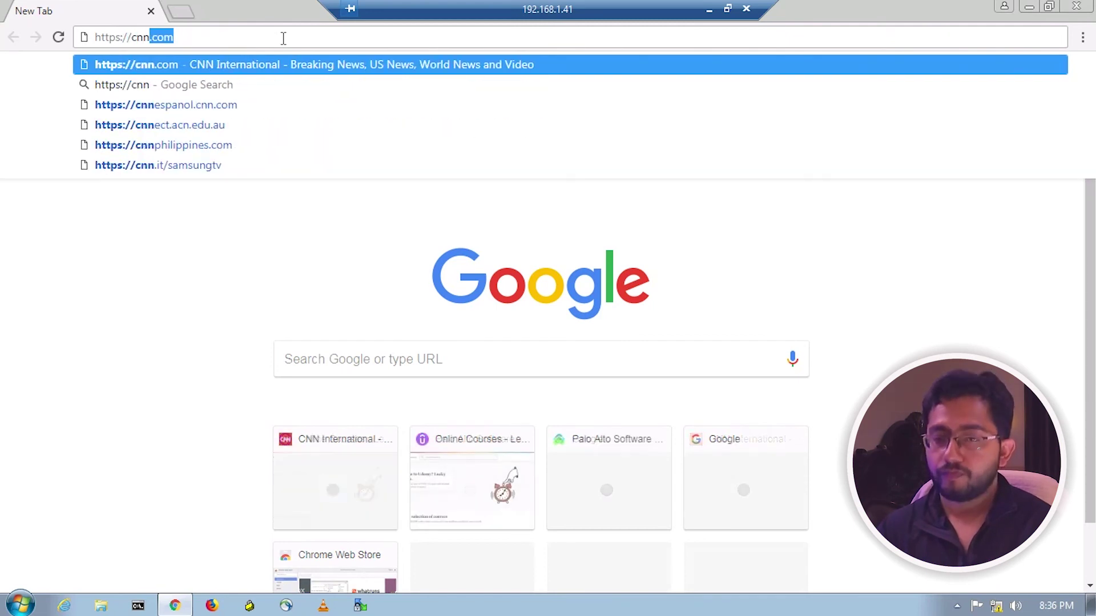
{"action": "type", "text": ".com"}
{"action": "key", "text": "Return"}
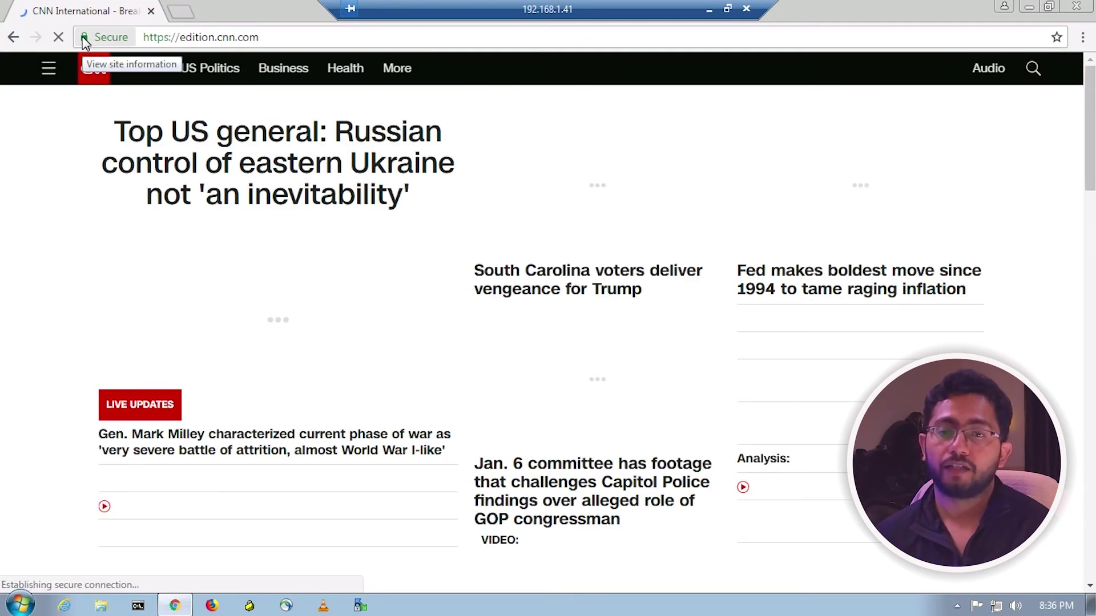
Inspect the CNN site's security certificate for its issuer and validity, then close it
{"action": "left_click", "coordinate": [85, 37]}
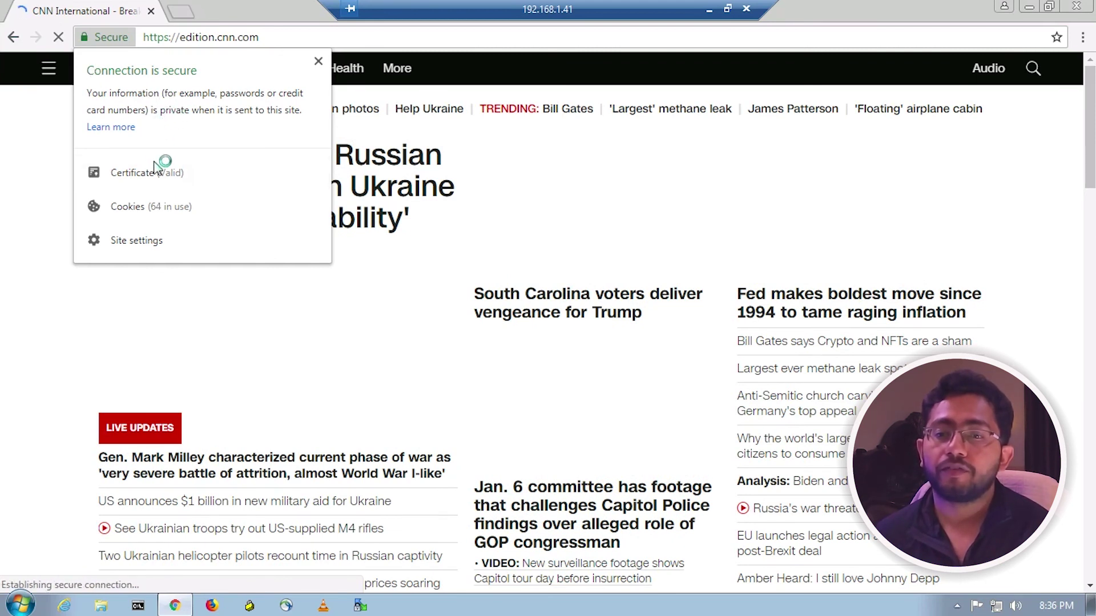
{"action": "left_click", "coordinate": [176, 175]}
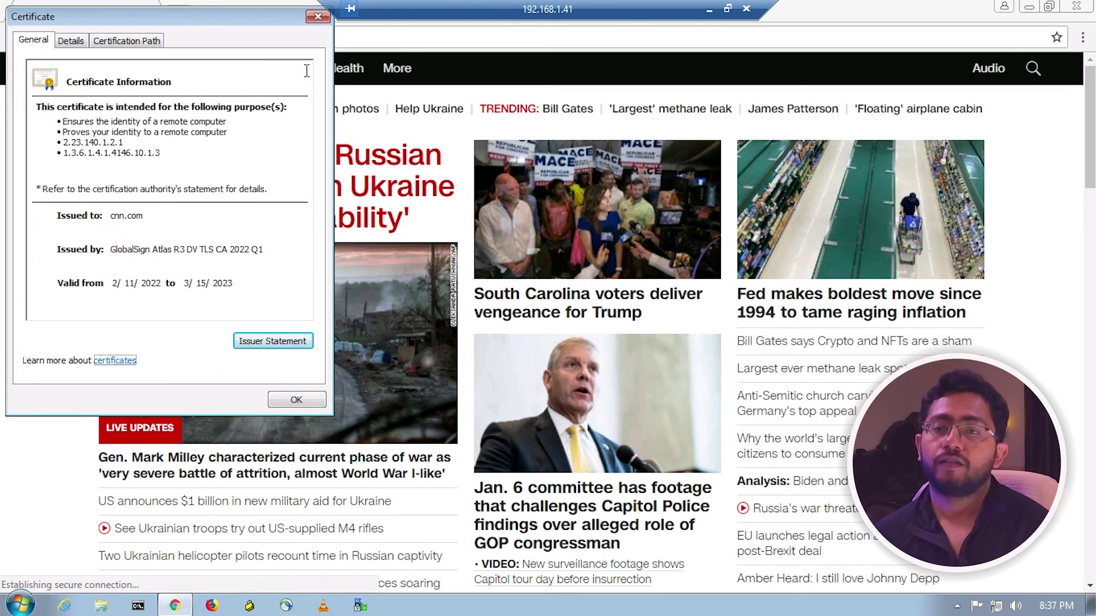
{"action": "key", "text": "Escape"}
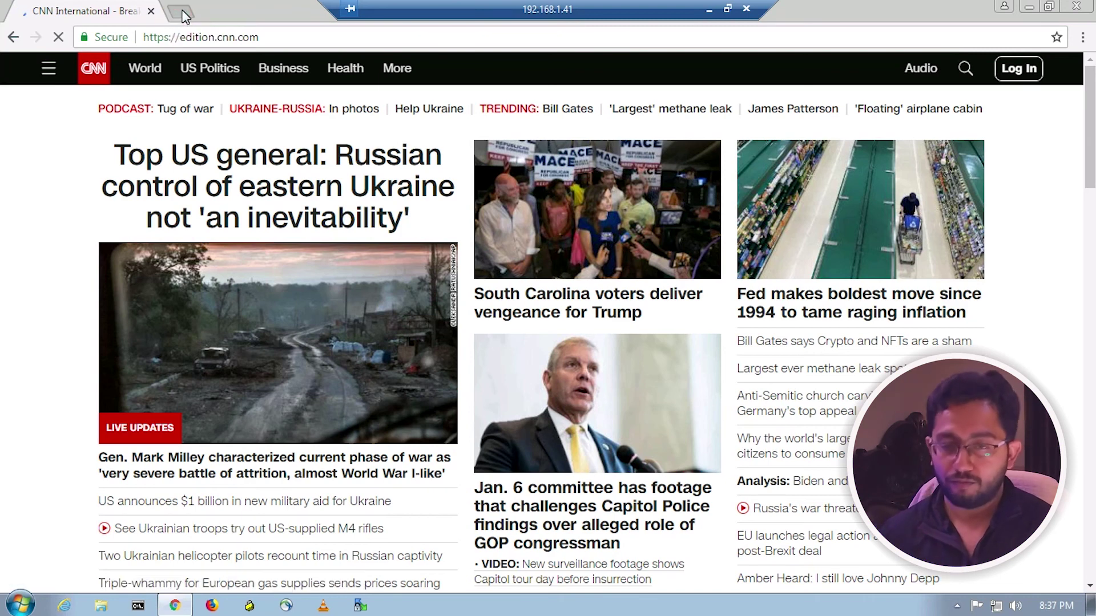
{"action": "left_click", "coordinate": [183, 15]}
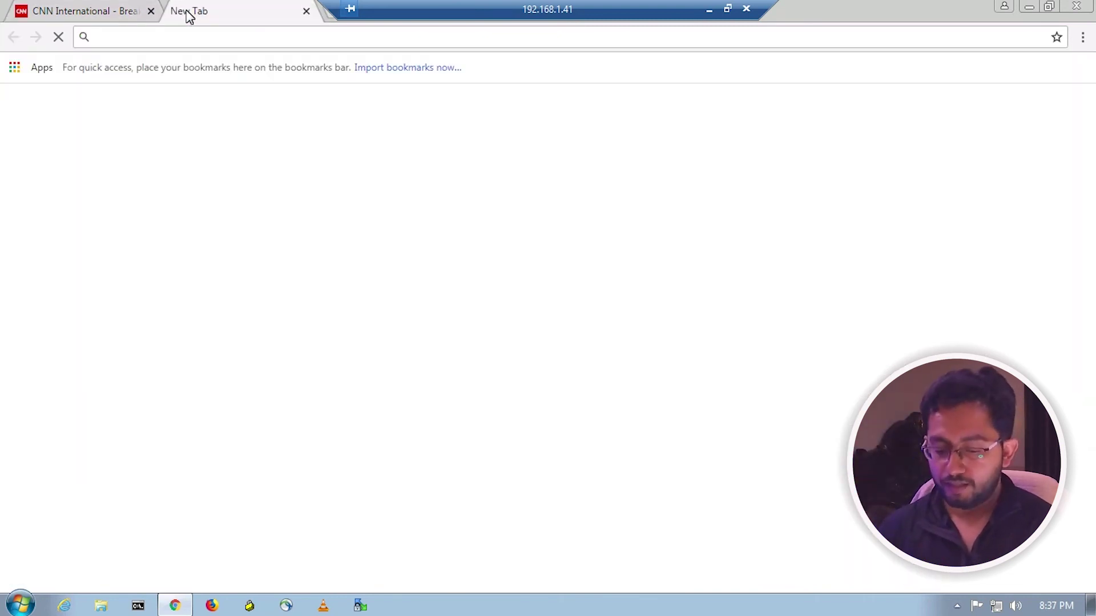
{"action": "type", "text": "www.p"}
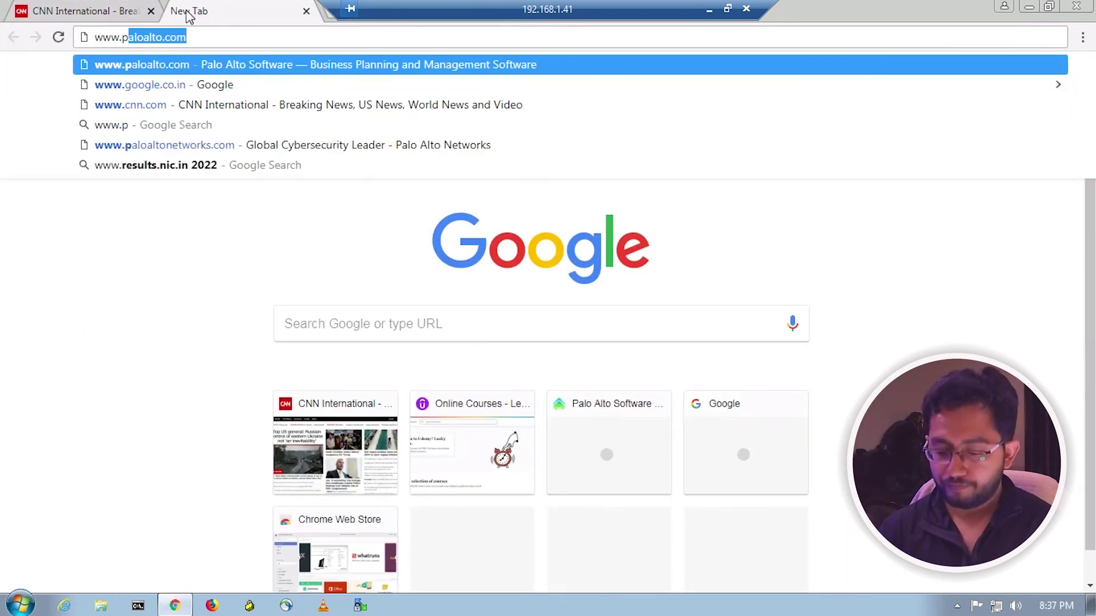
{"action": "type", "text": "aypal.co"}
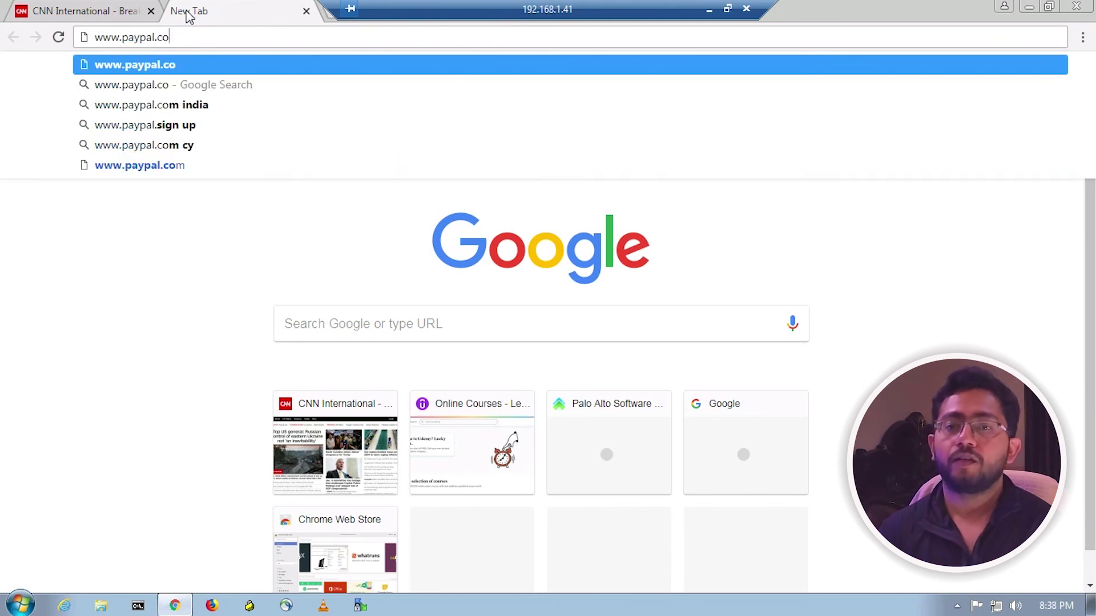
{"action": "type", "text": "m"}
{"action": "key", "text": "Return"}
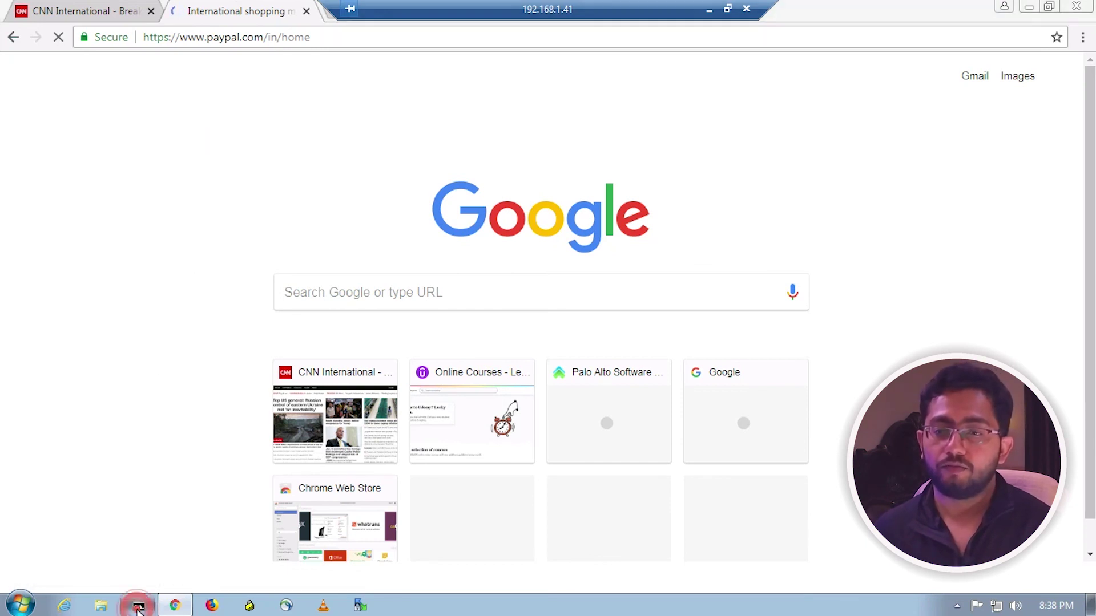
{"action": "key", "text": "alt+Tab"}
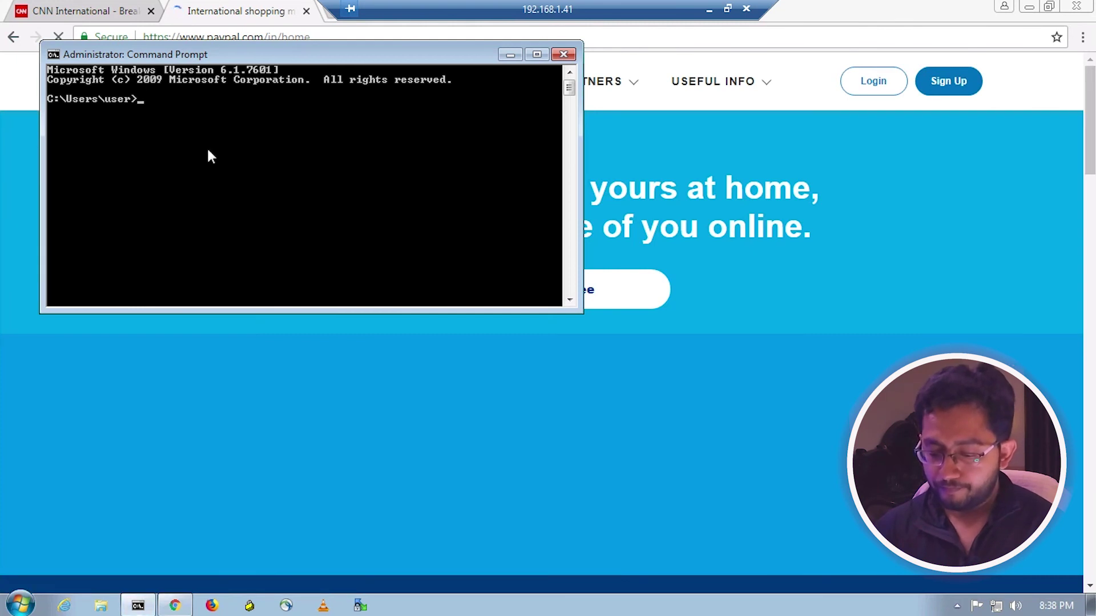
{"action": "type", "text": "nslookup"}
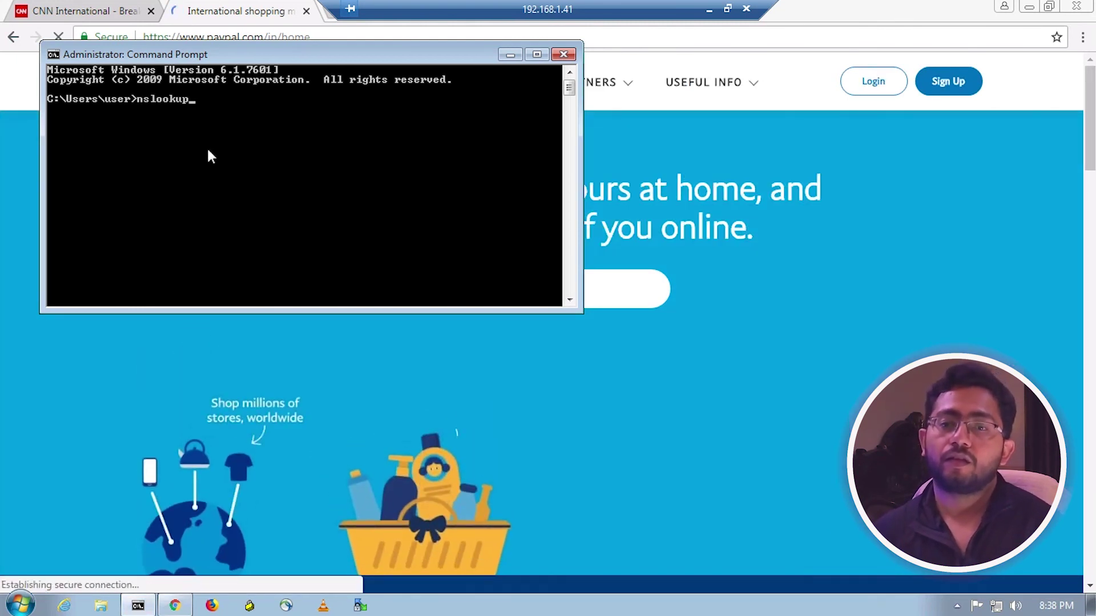
{"action": "key", "text": "Return"}
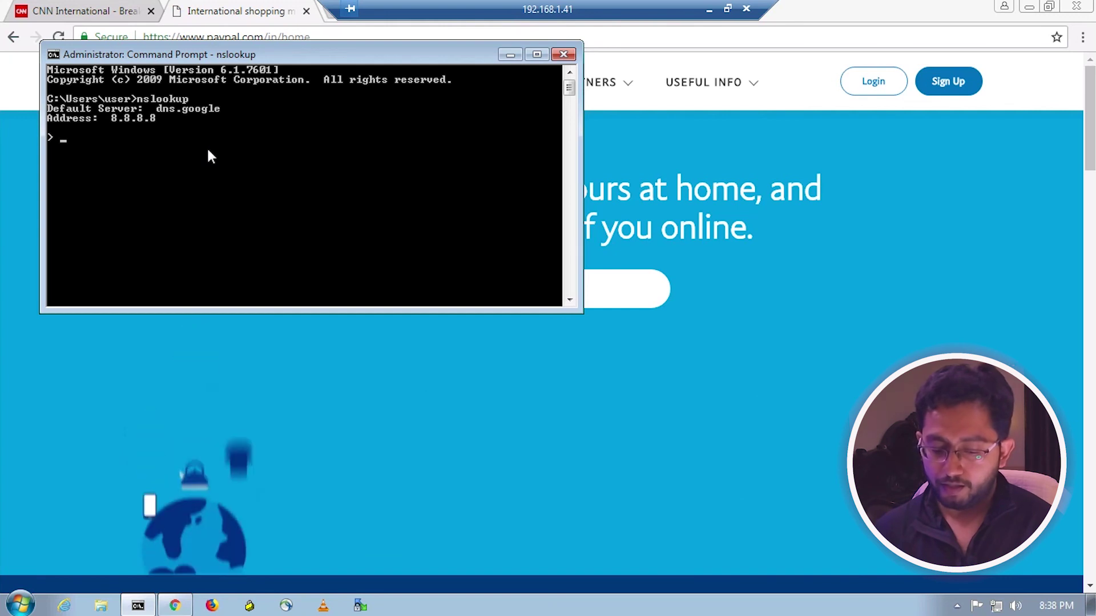
{"action": "type", "text": "ww"}
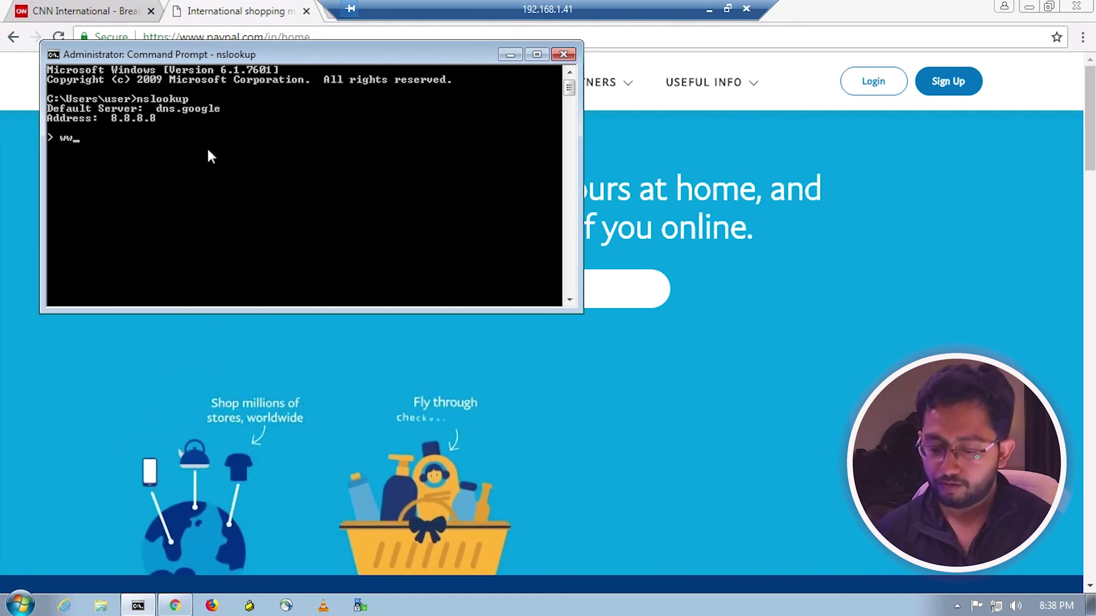
{"action": "type", "text": "w.cisco.com"}
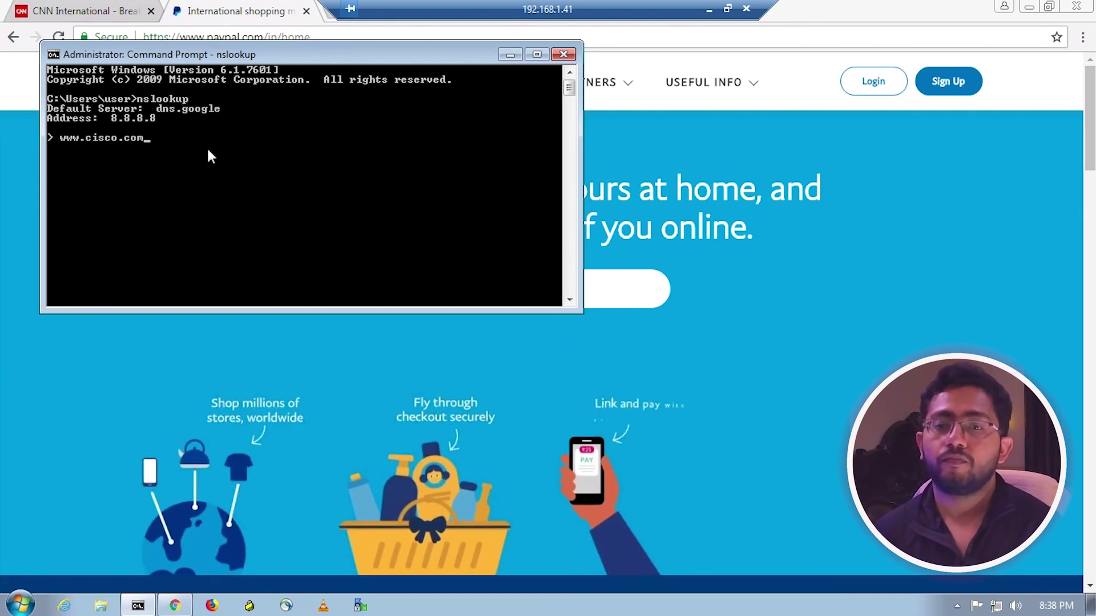
{"action": "key", "text": "Return"}
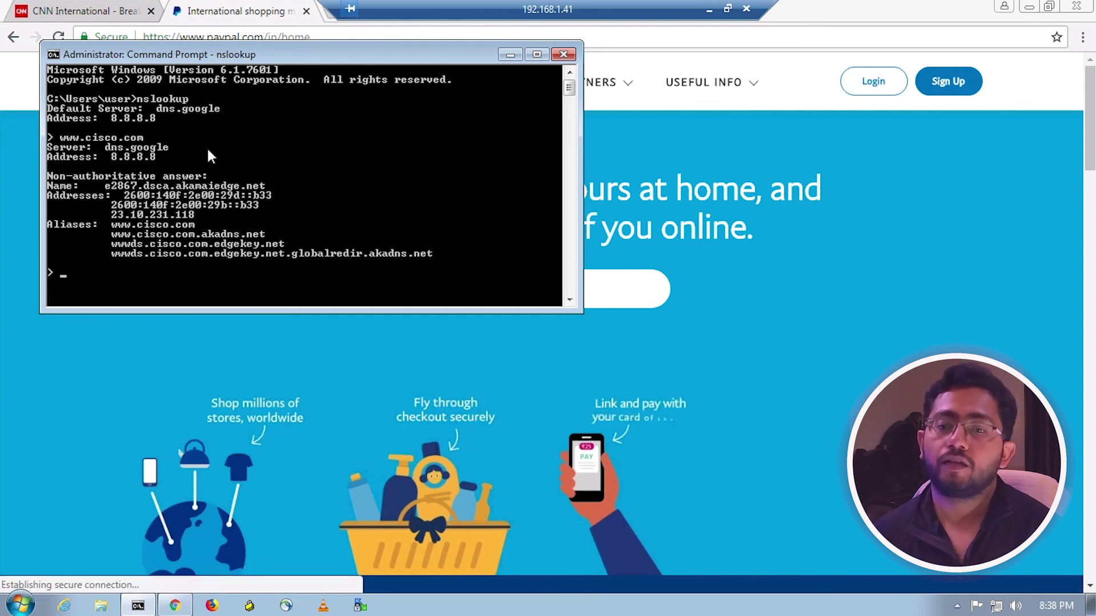